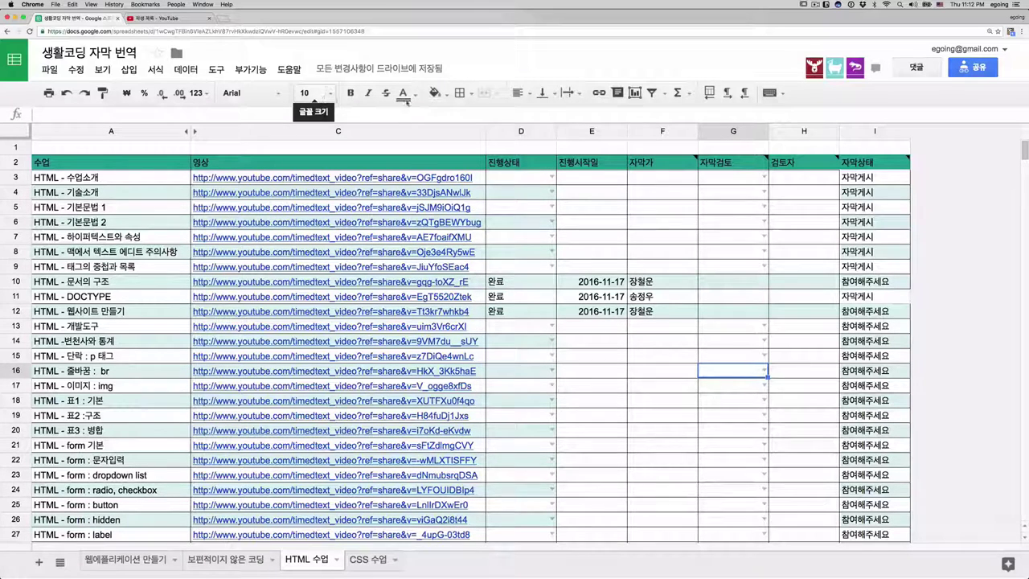
Check the lesson rows and view row 6's subtitle page in a new tab, then close it
click(952, 233)
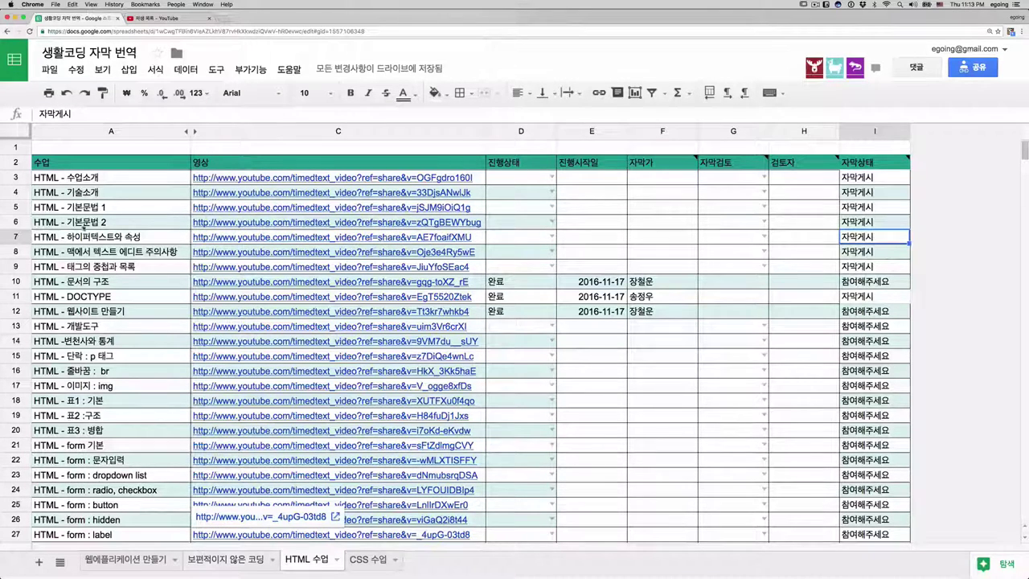
click(119, 180)
click(115, 195)
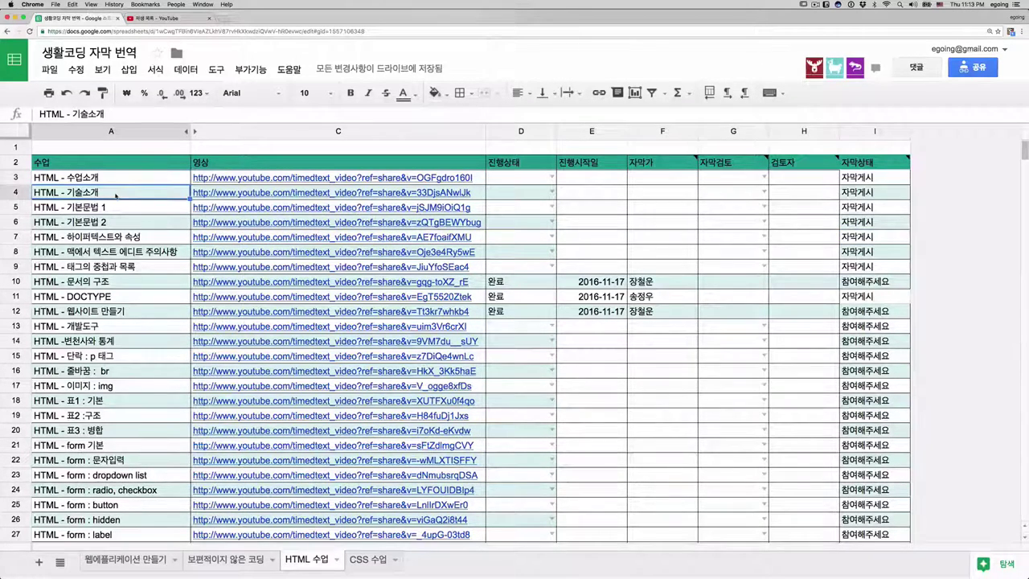
click(116, 220)
click(320, 224)
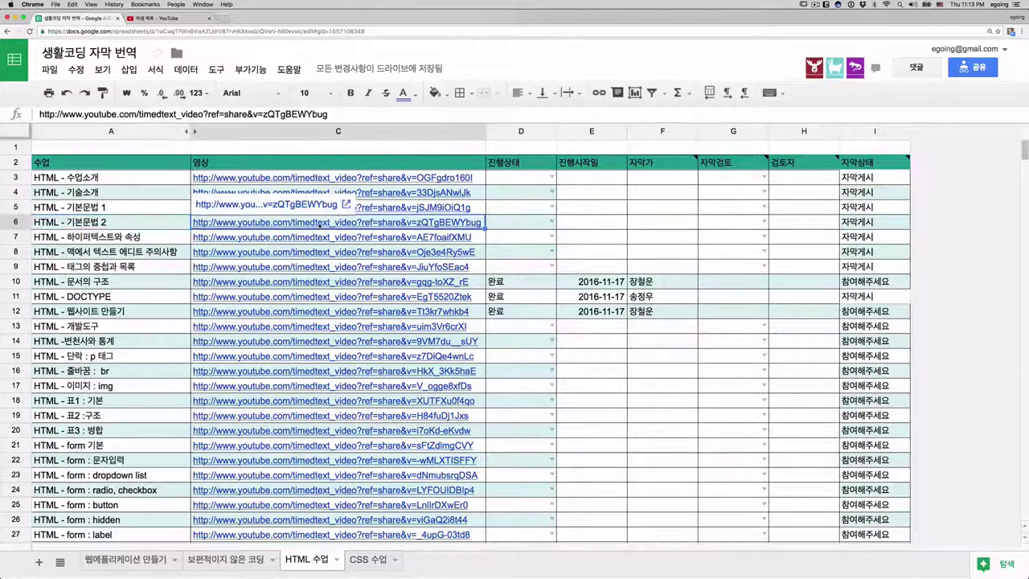
click(317, 206)
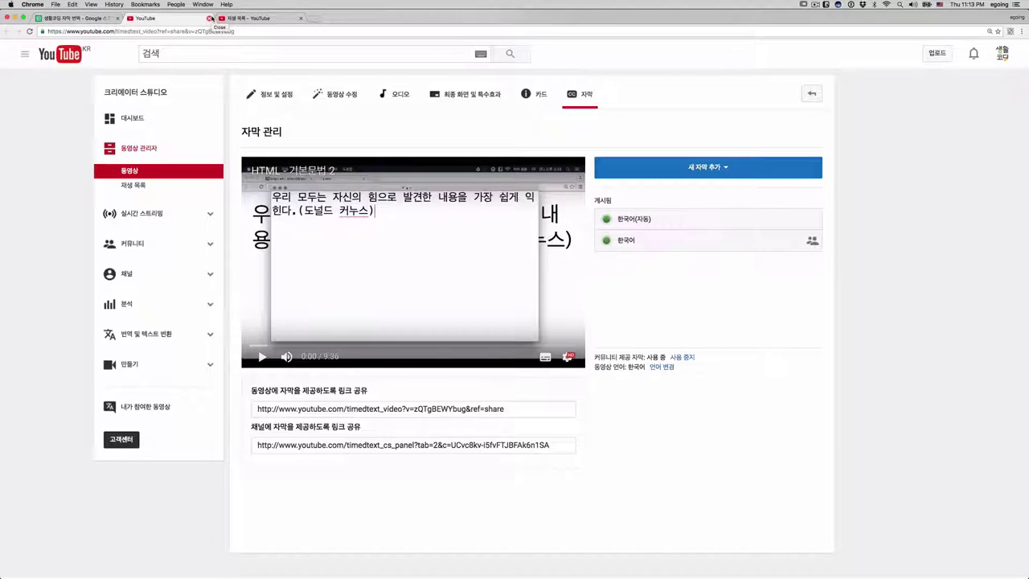
click(210, 18)
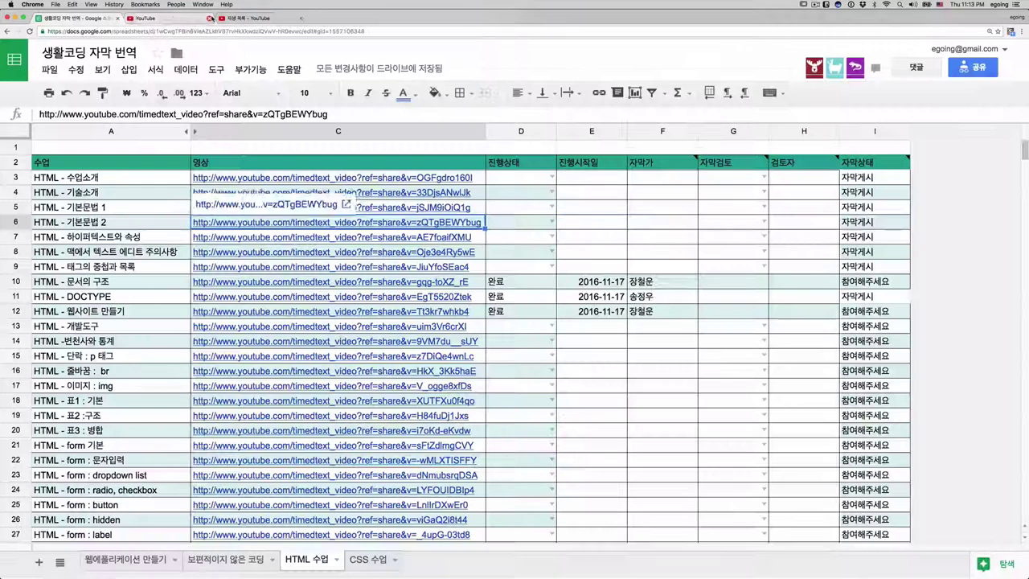
click(582, 223)
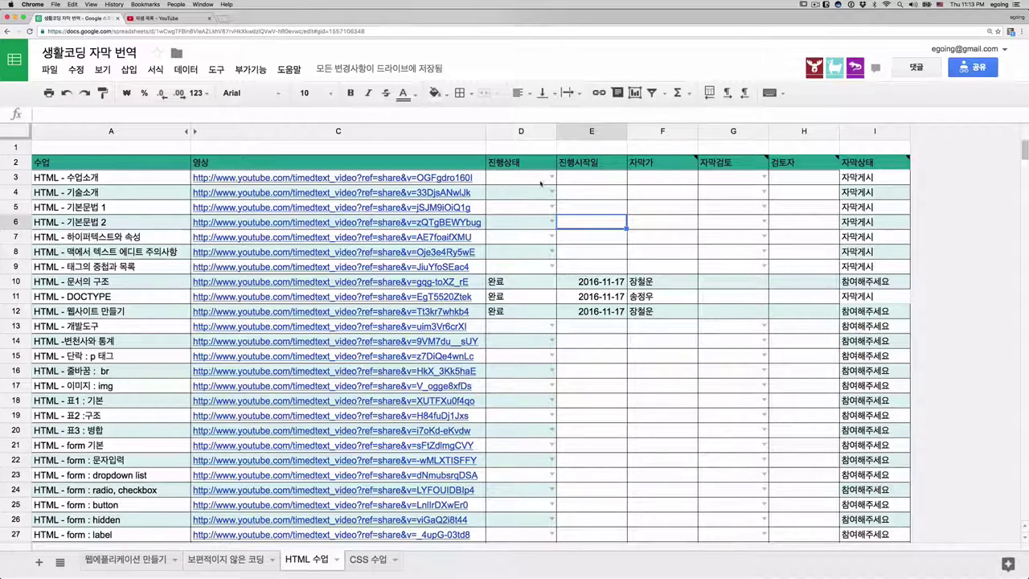
Date row 3 (HTML - 수업소개) 2016-11-10 via the date picker and leave its status empty
click(552, 178)
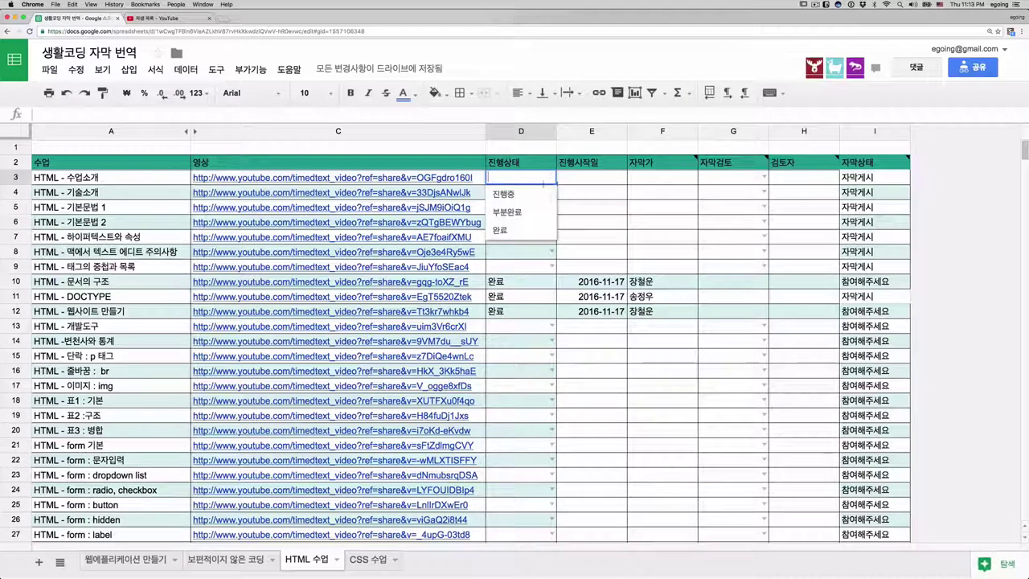
click(514, 194)
click(606, 180)
double_click(606, 180)
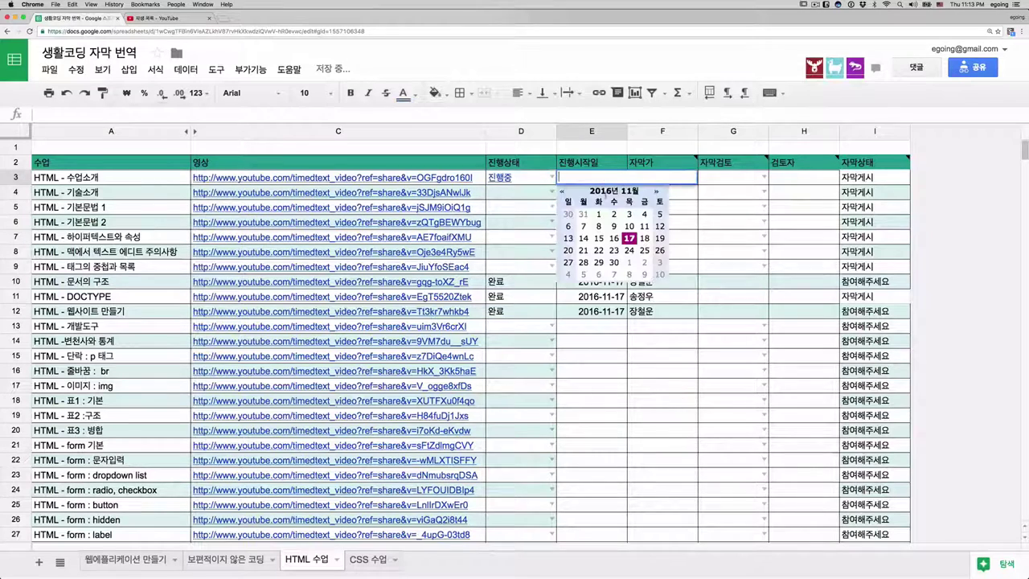
click(629, 226)
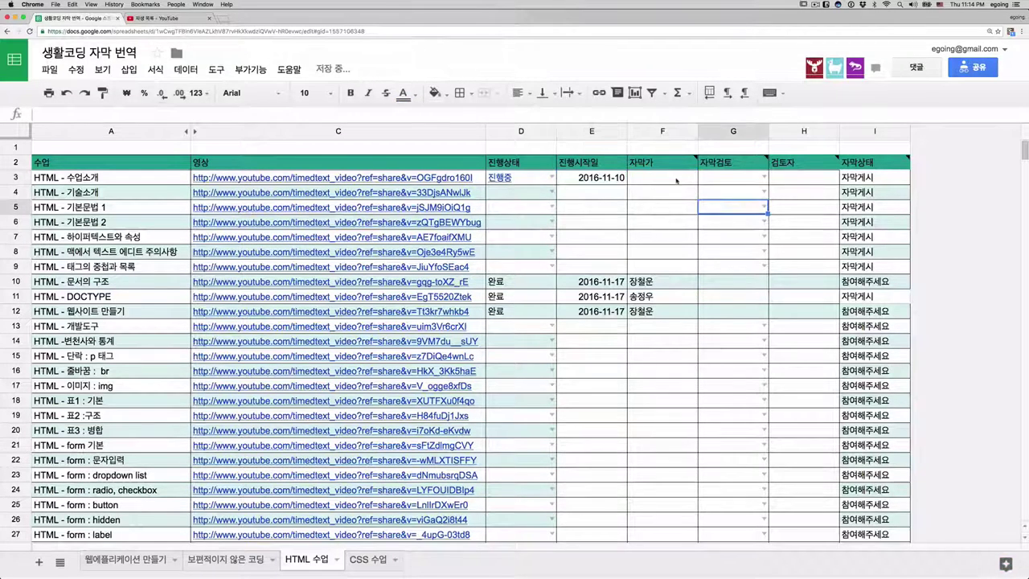
click(675, 181)
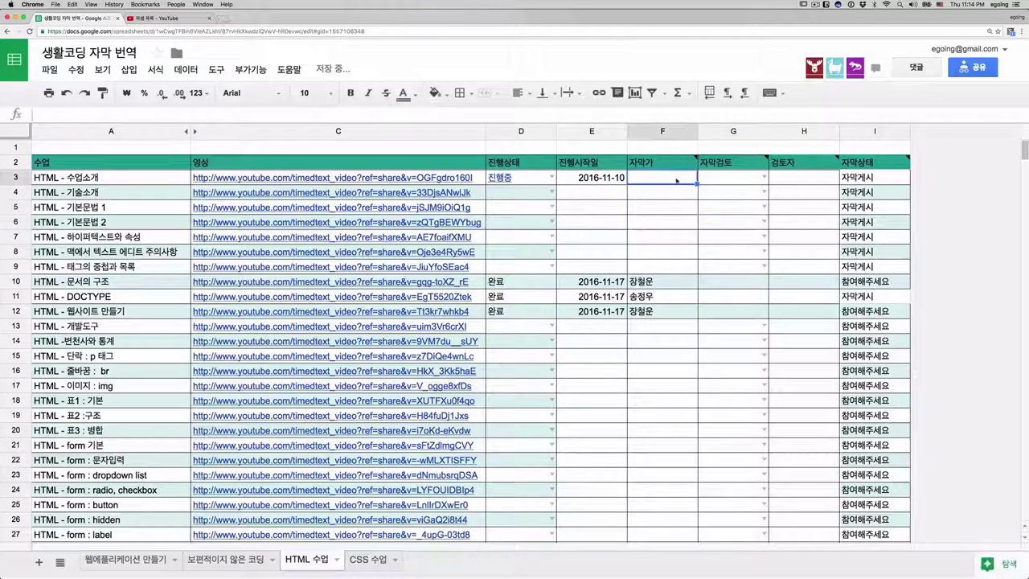
double_click(518, 176)
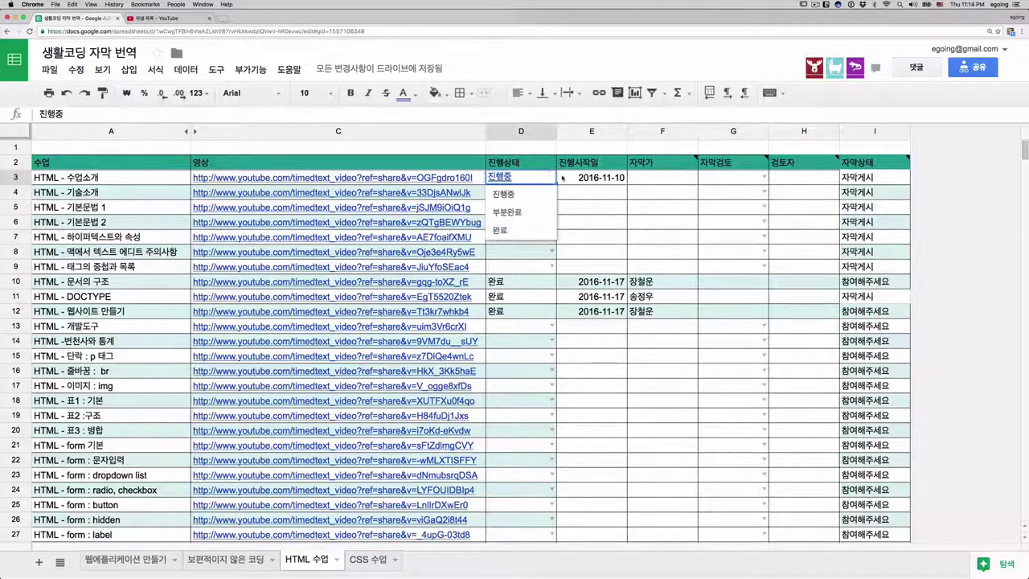
key(BackSpace)
key(BackSpace)
key(BackSpace)
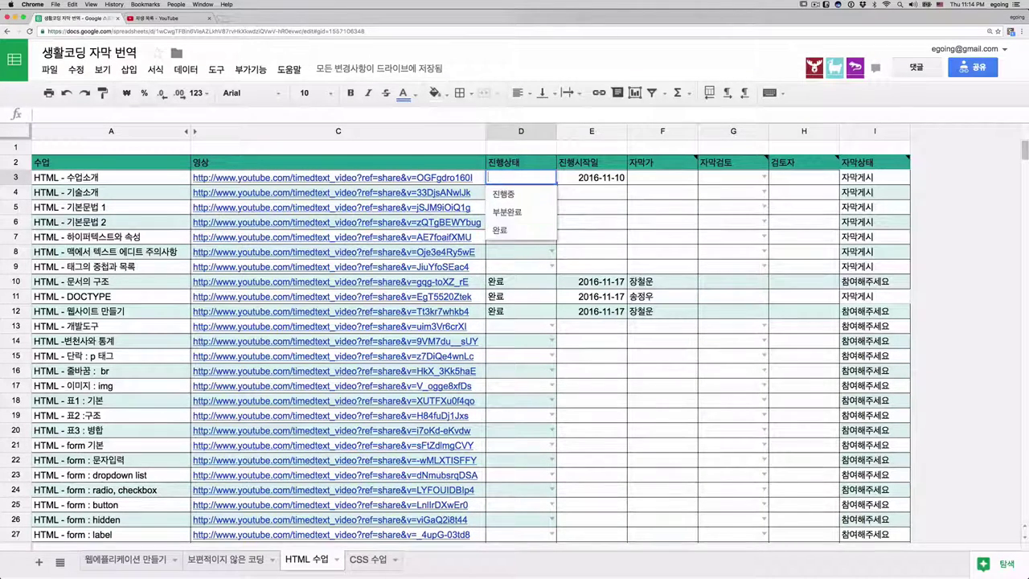
click(586, 227)
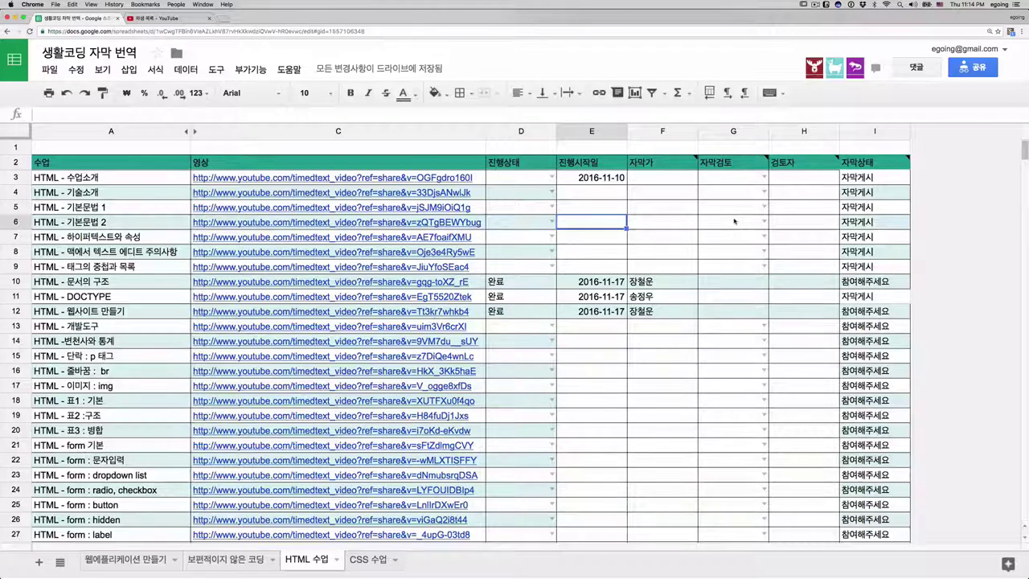
Open the 겁나 빠른 웹 레시피 playlist from YouTube's 재생 목록 list
click(169, 19)
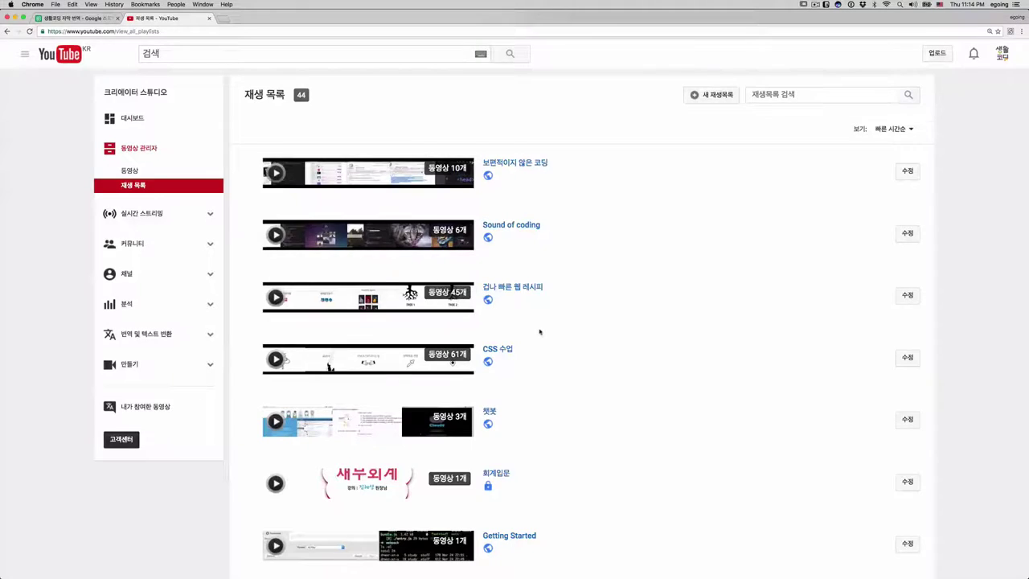
scroll(540, 330, down, 3)
scroll(539, 332, down, 6)
scroll(540, 331, up, 9)
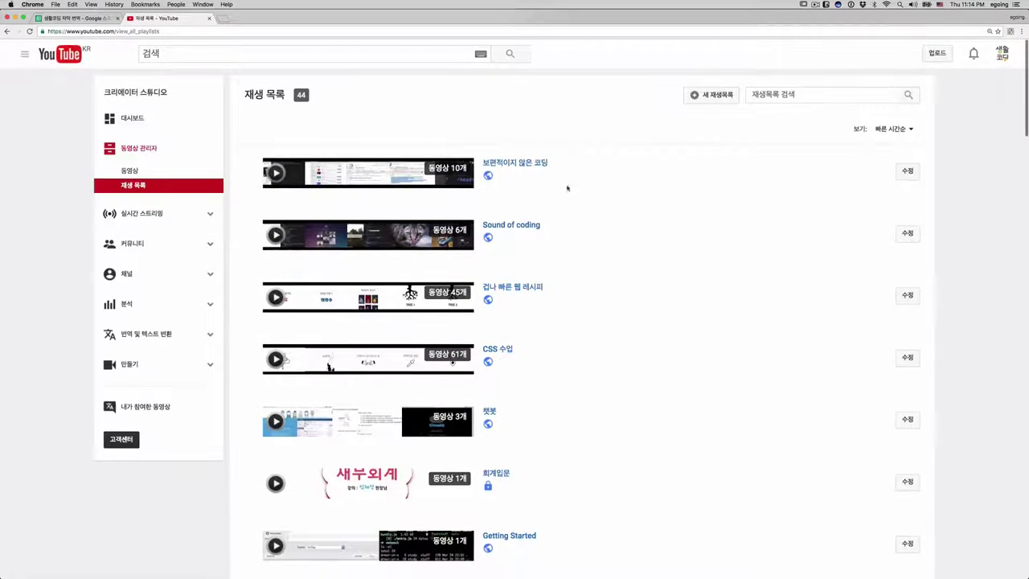
click(514, 288)
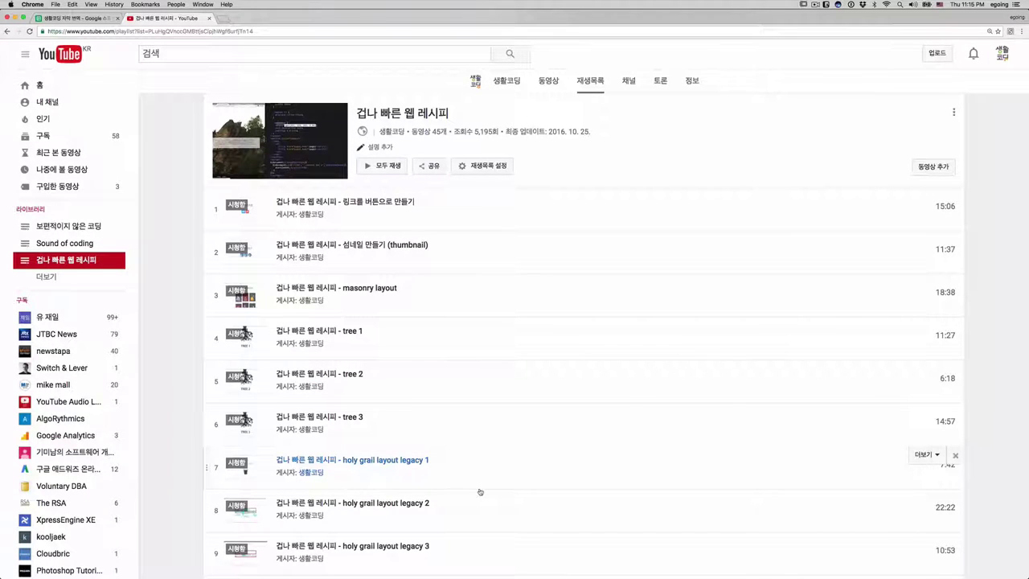
click(77, 17)
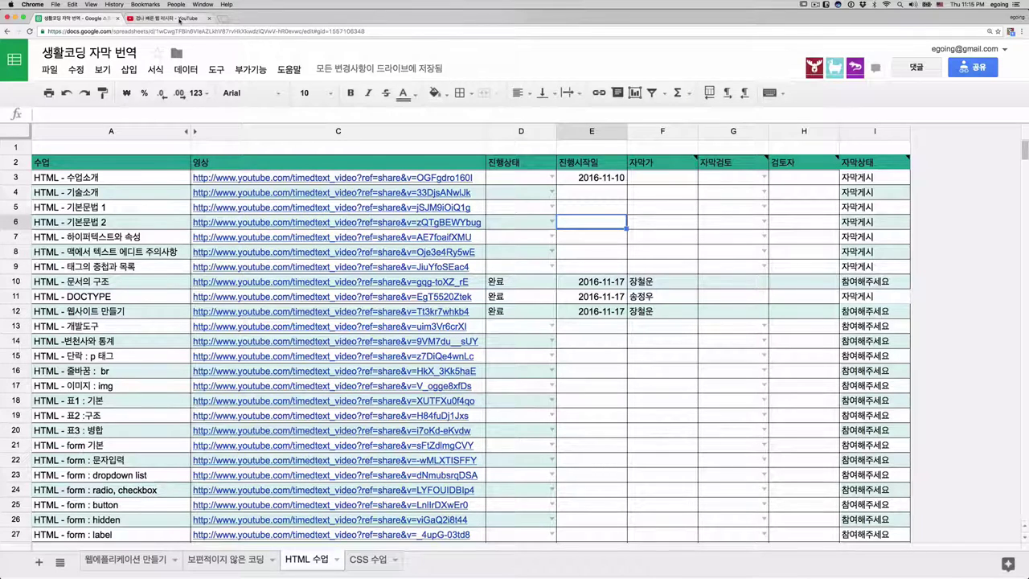
click(179, 20)
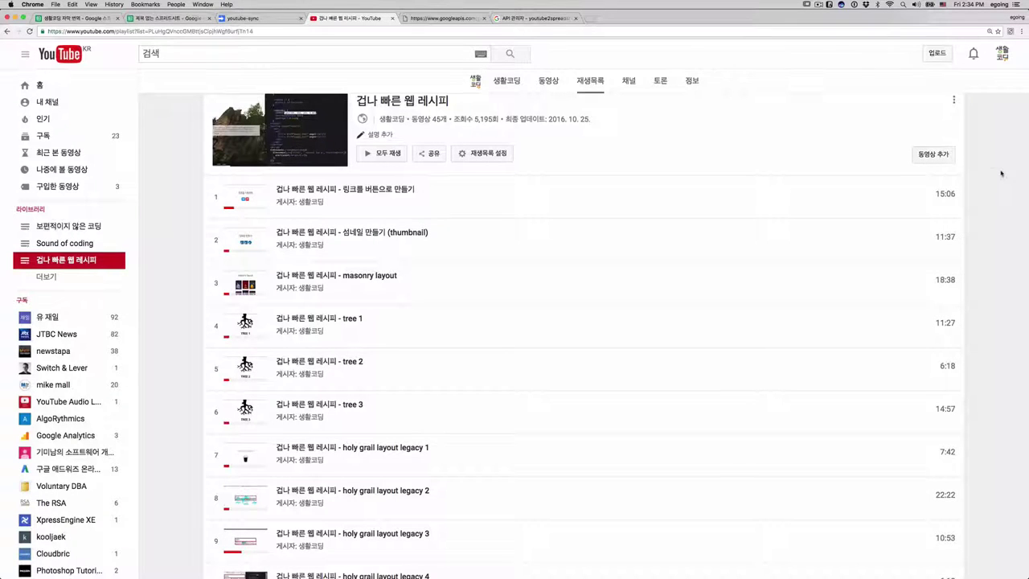
Open Chrome DevTools on the playlist page through Inspect
right_click(1000, 173)
click(1011, 242)
right_click(999, 183)
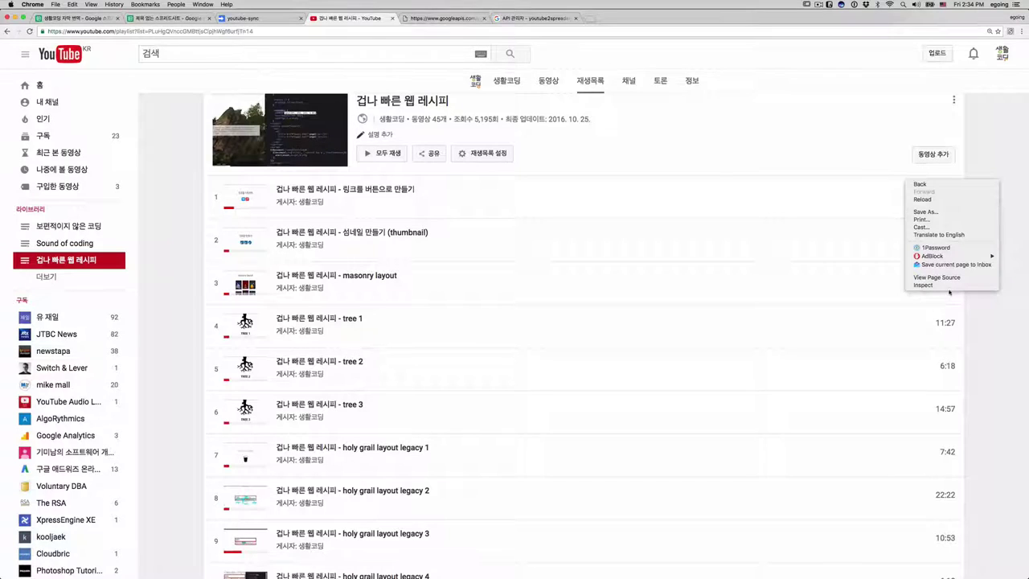
right_click(994, 138)
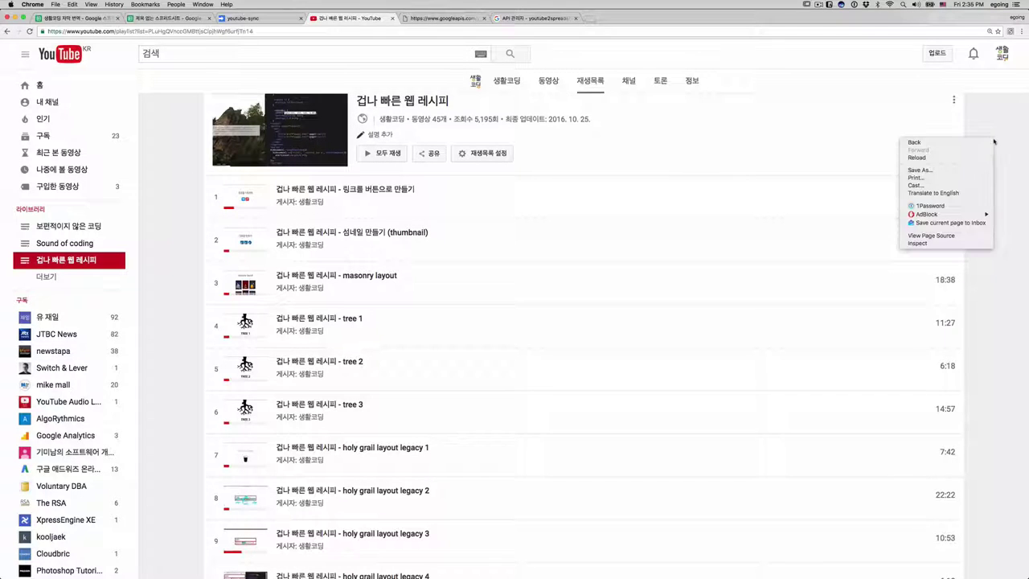
click(939, 244)
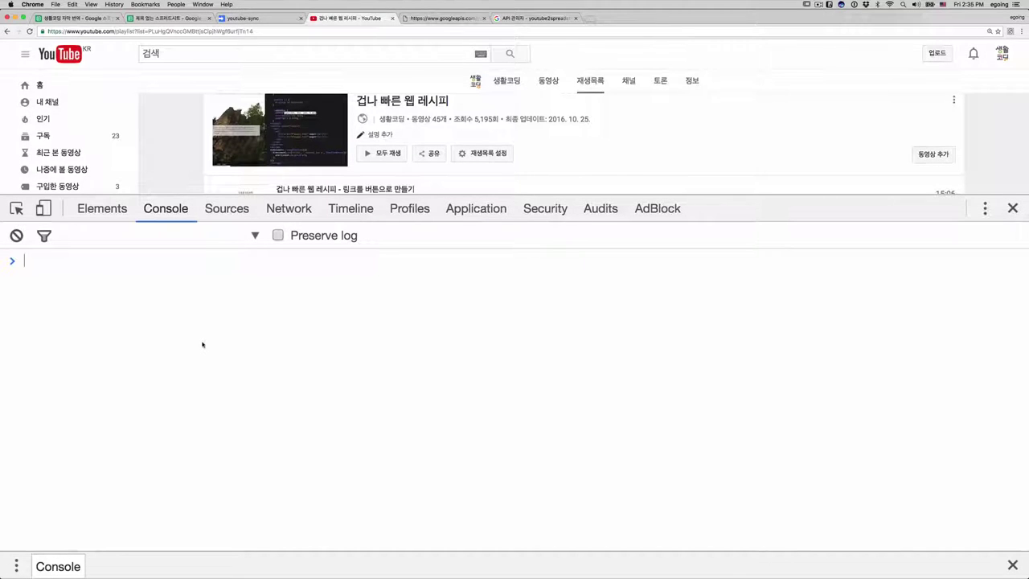
Run the pasted playlist script in the Console and select its printed titles, IDs and URLs
key(super+v)
click(432, 427)
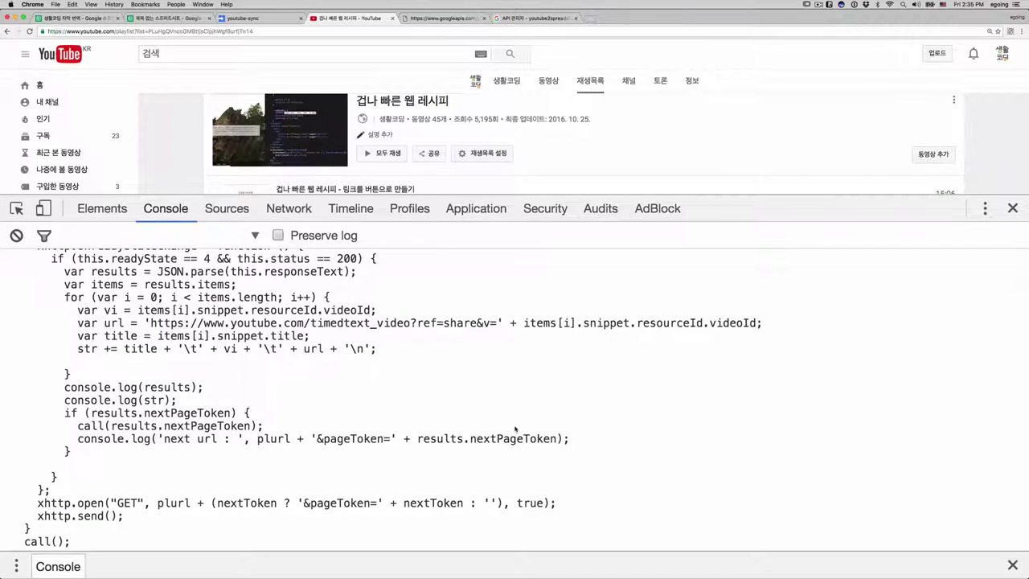
key(Return)
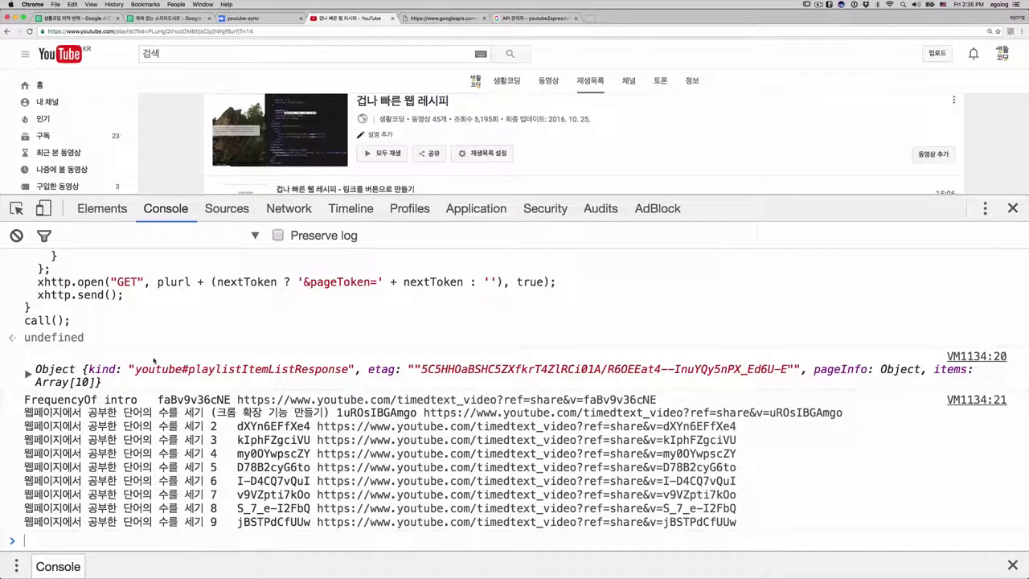
mouse_move(24, 399)
mouse_down()
mouse_move(552, 509)
mouse_move(746, 523)
mouse_up()
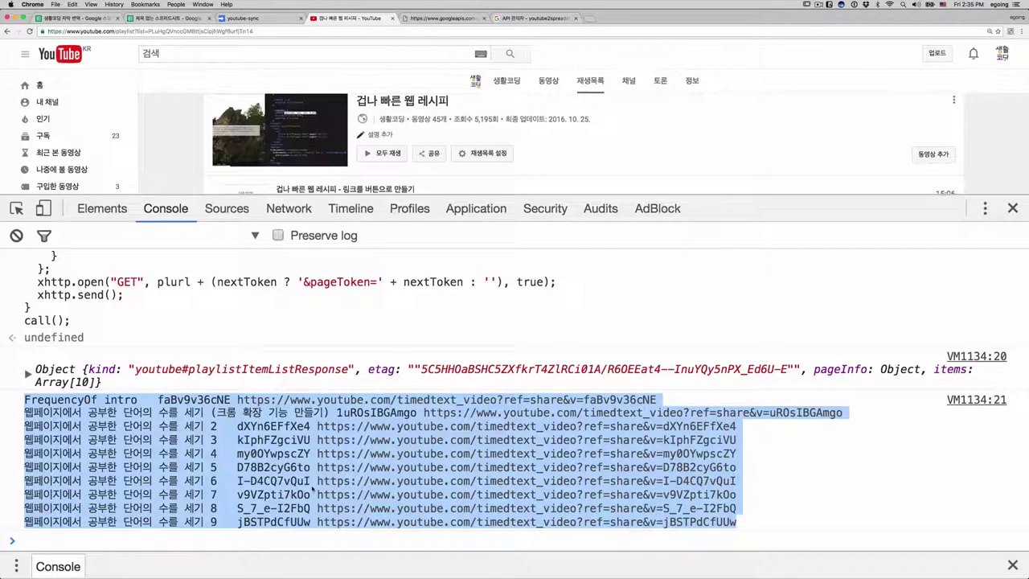
click(167, 19)
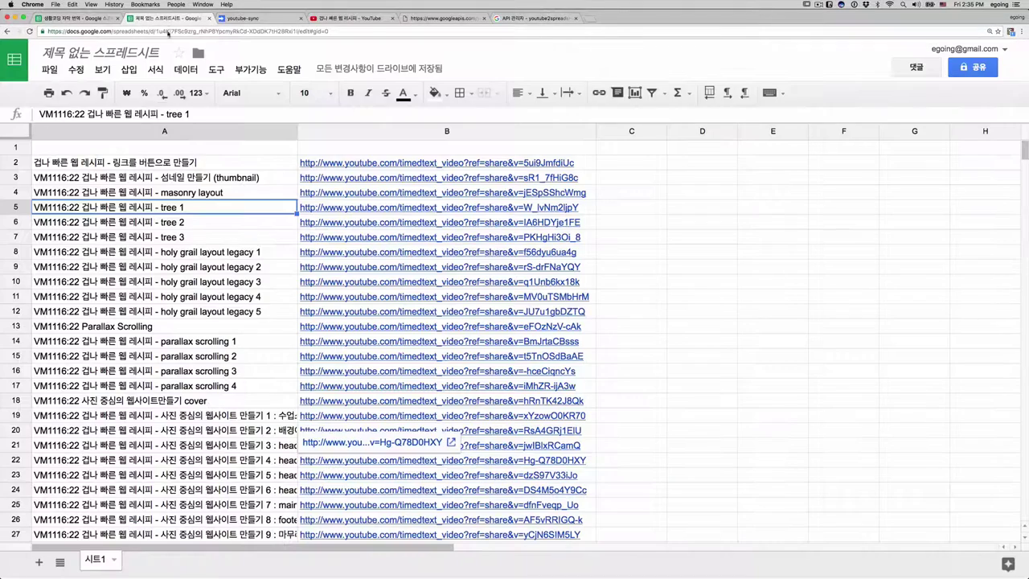
Paste the video list at B3, widen column B and narrow column C to hide IDs
key(ctrl+z)
key(ctrl+z)
key(ctrl+z)
key(ctrl+z)
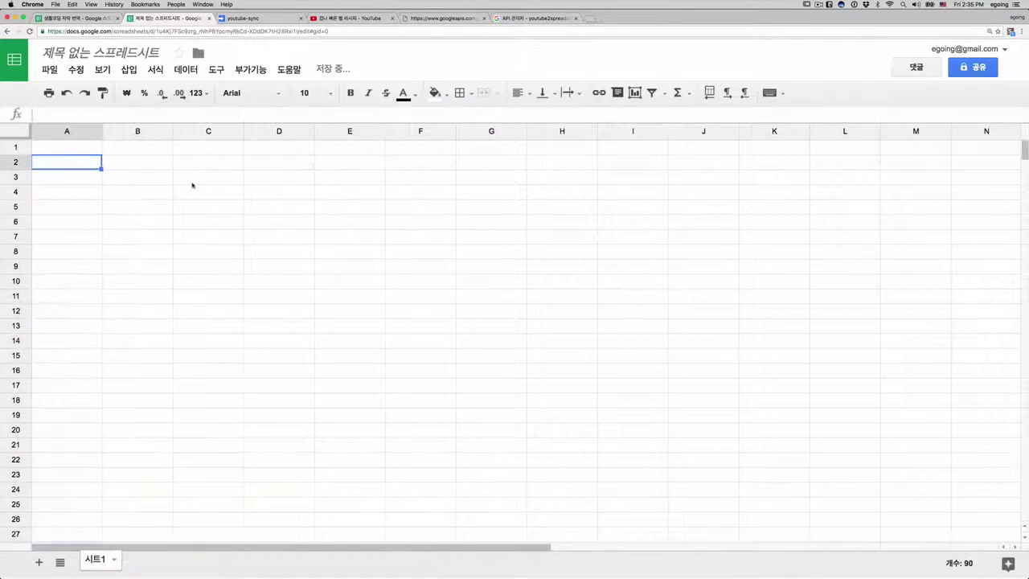
click(100, 194)
click(132, 176)
key(ctrl+v)
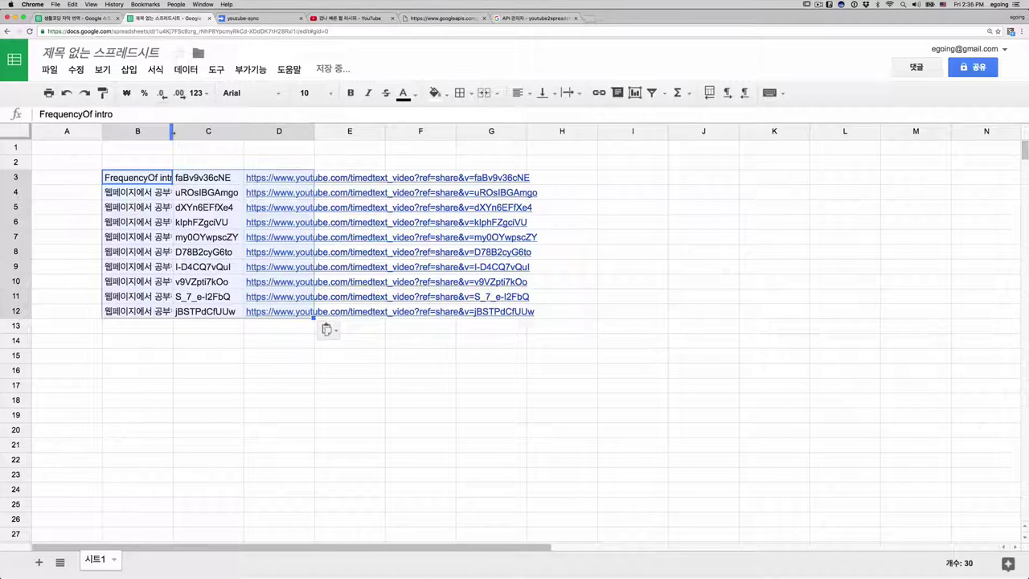
drag(172, 131, 381, 131)
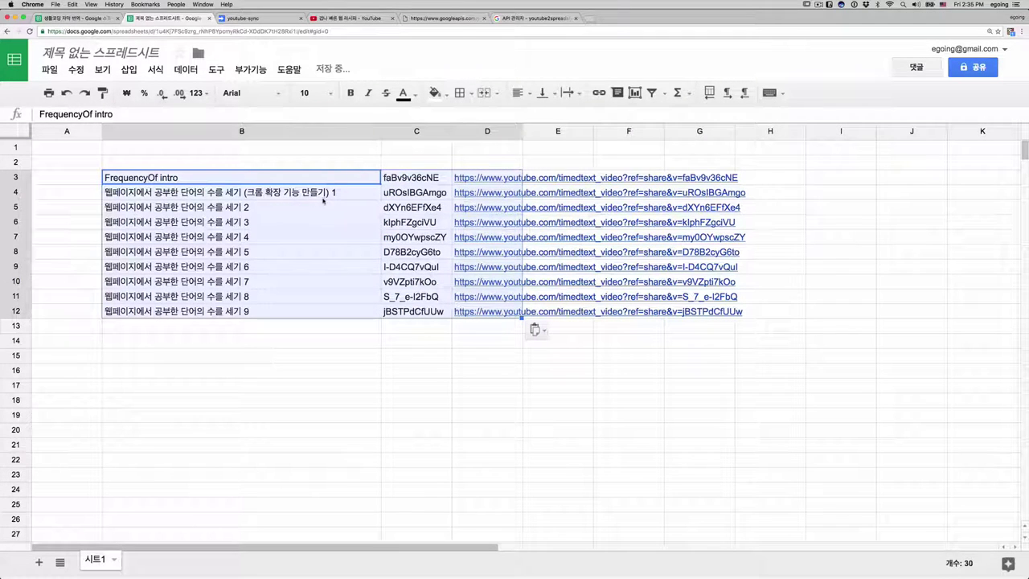
drag(451, 131, 382, 131)
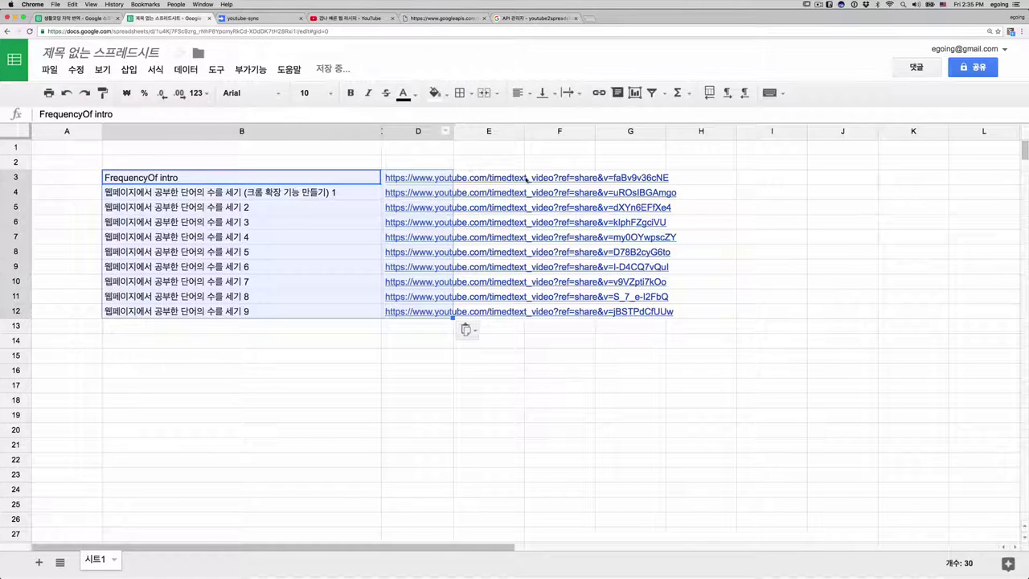
click(481, 150)
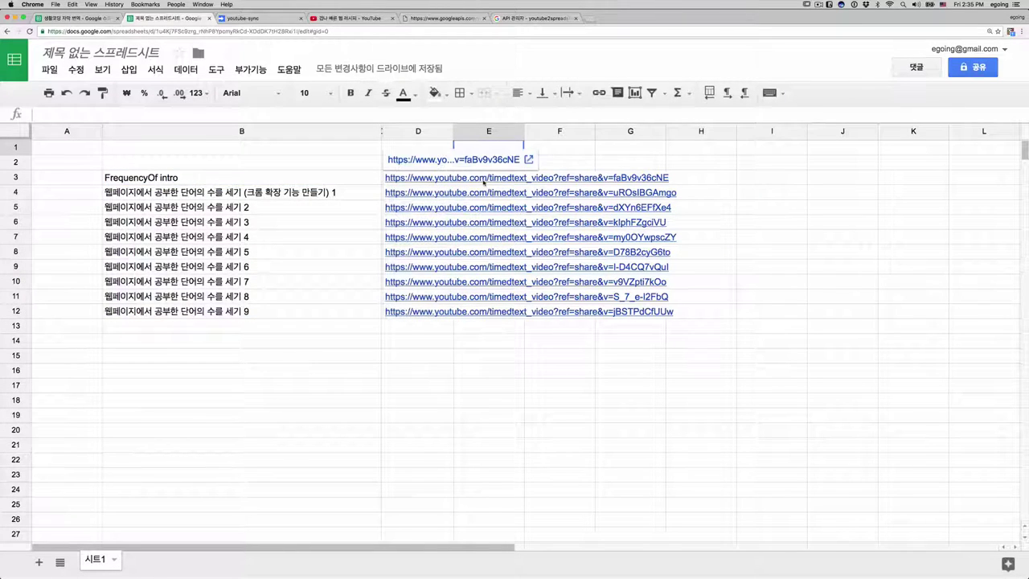
Review the titles and timedtext links in rows 4 to 11 by selecting B4:F11
click(452, 177)
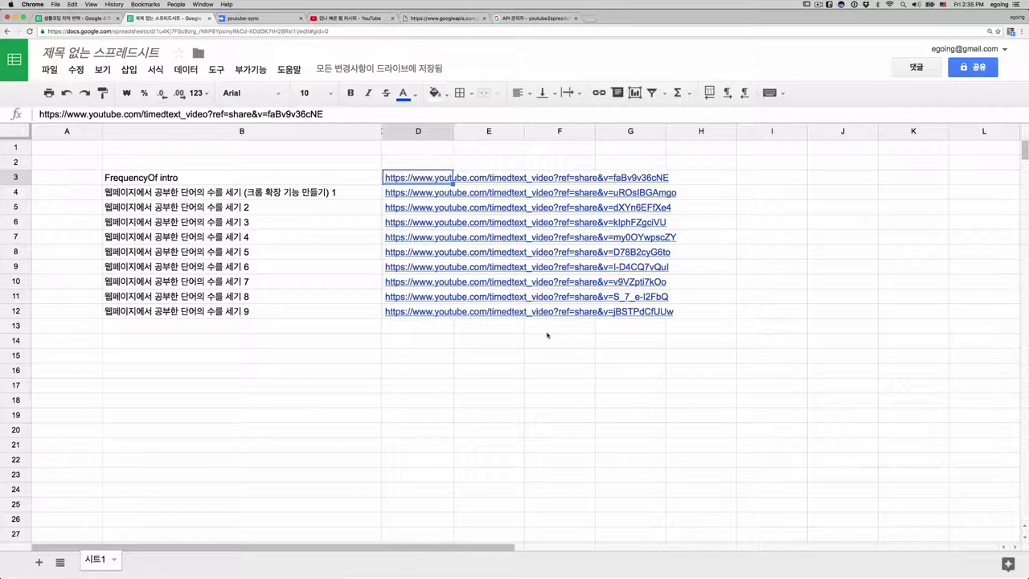
drag(251, 298, 569, 191)
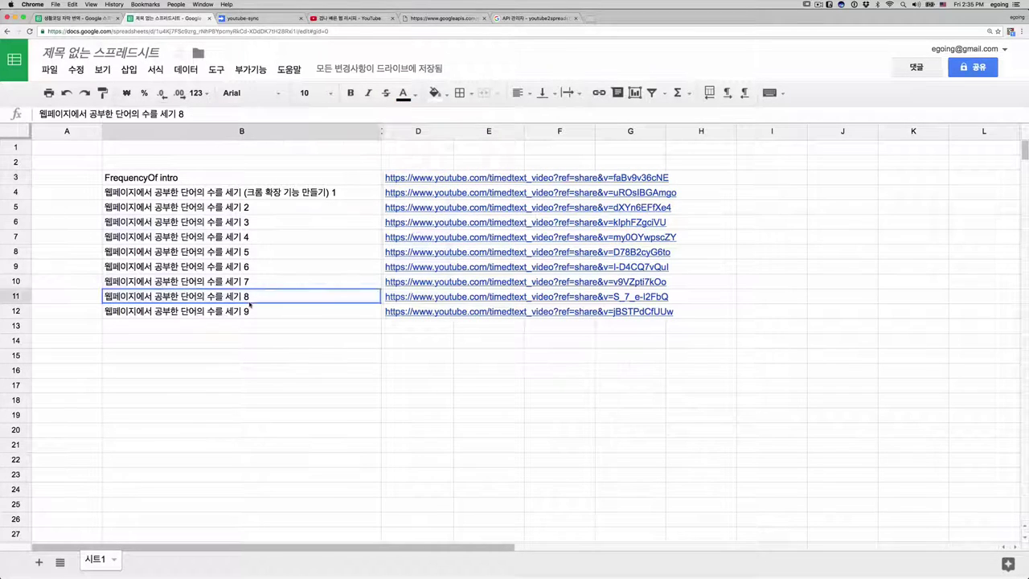
click(708, 192)
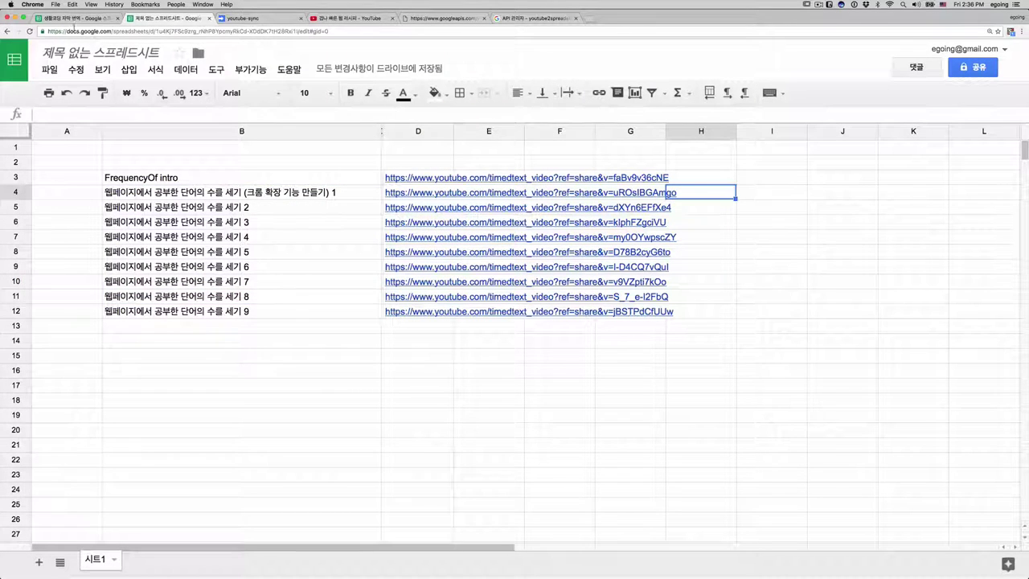
click(340, 18)
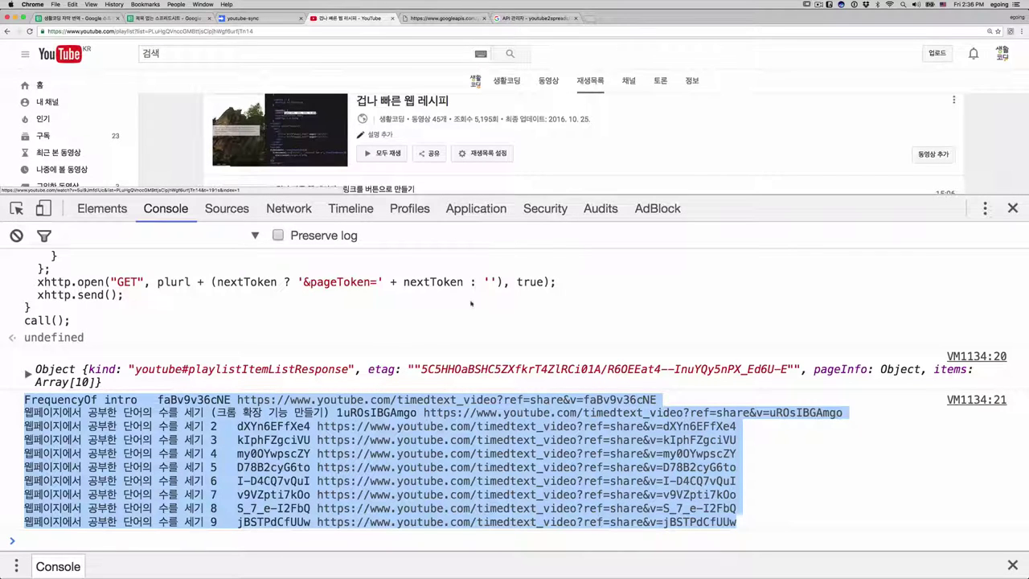
Close DevTools and scroll through the 45-video 겁나 빠른 웹 레시피 playlist
click(1013, 208)
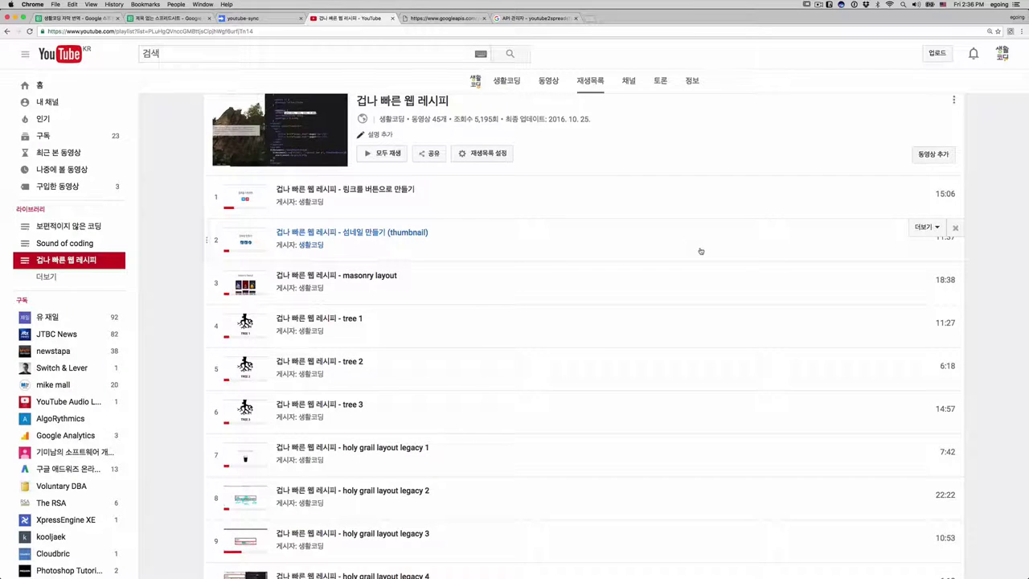
scroll(700, 251, down, 10)
scroll(700, 251, down, 5)
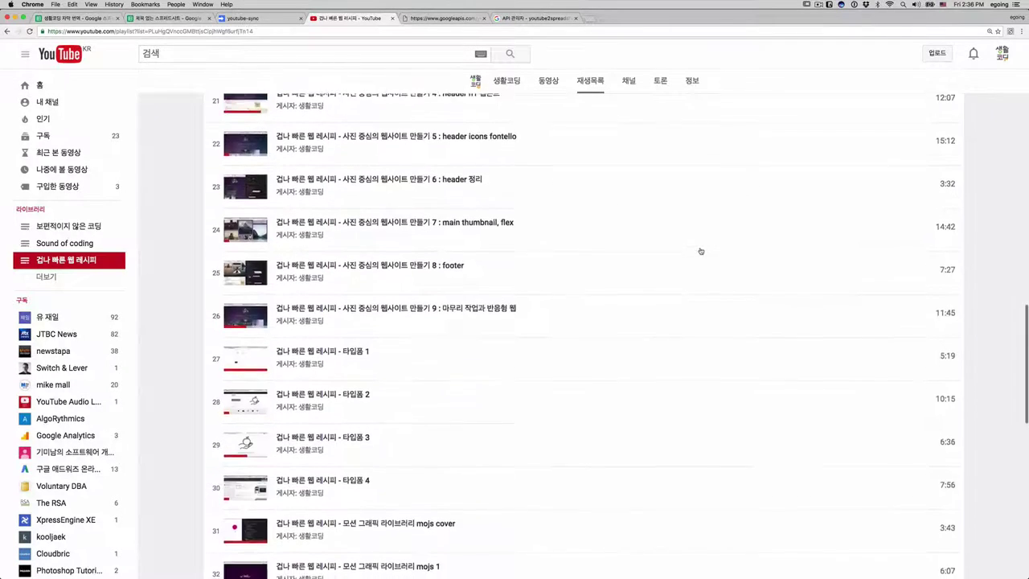
scroll(700, 251, up, 15)
scroll(700, 250, up, 15)
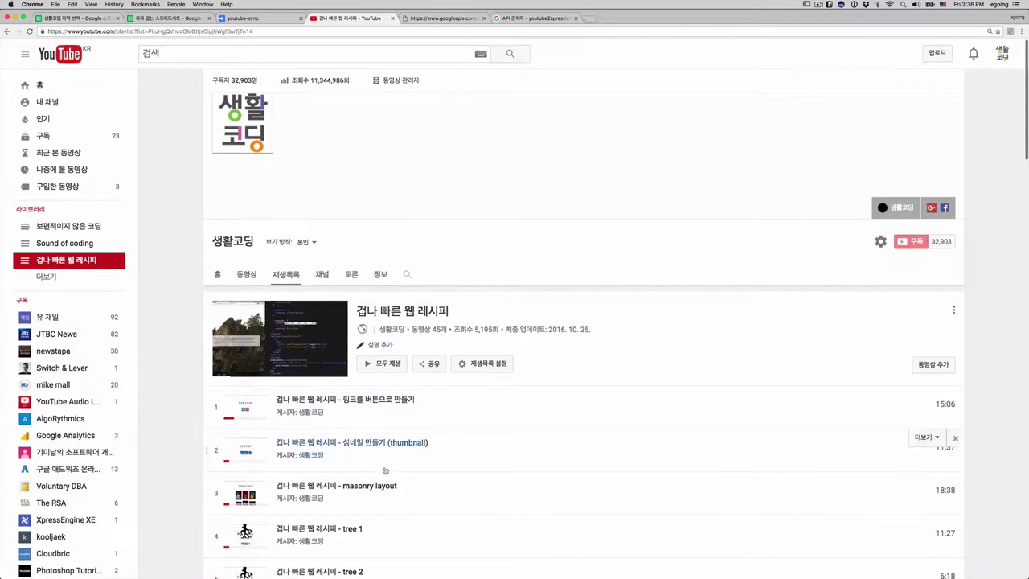
scroll(402, 523, down, 3)
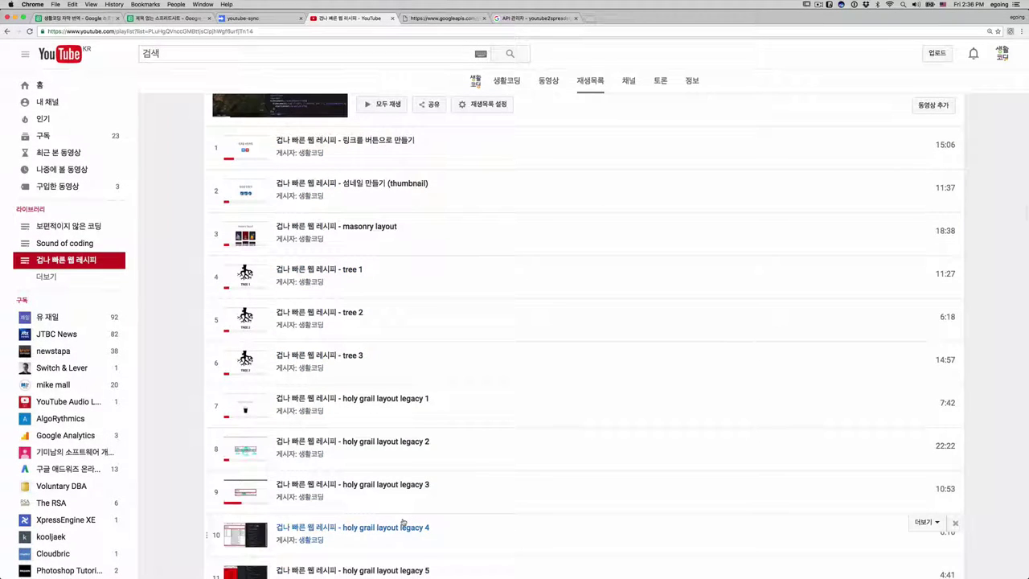
Reopen DevTools via Inspect, clear the console and lower the panel to show more playlist
right_click(166, 292)
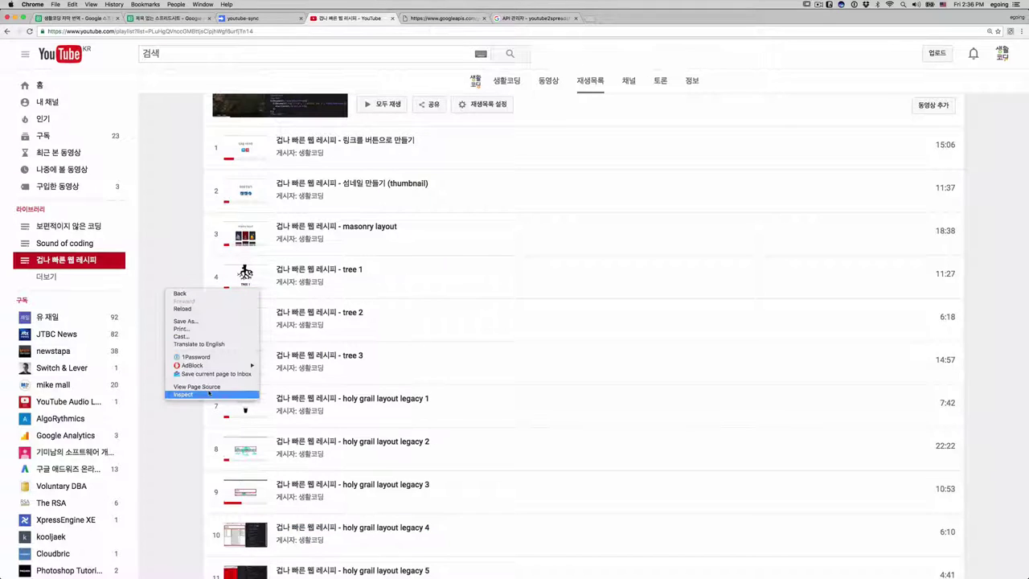
click(208, 394)
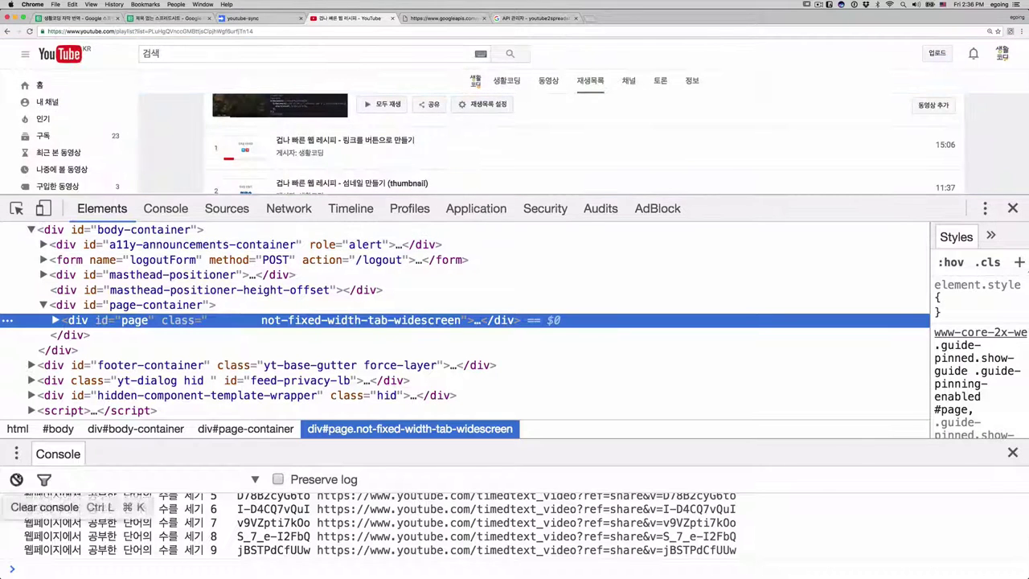
click(16, 479)
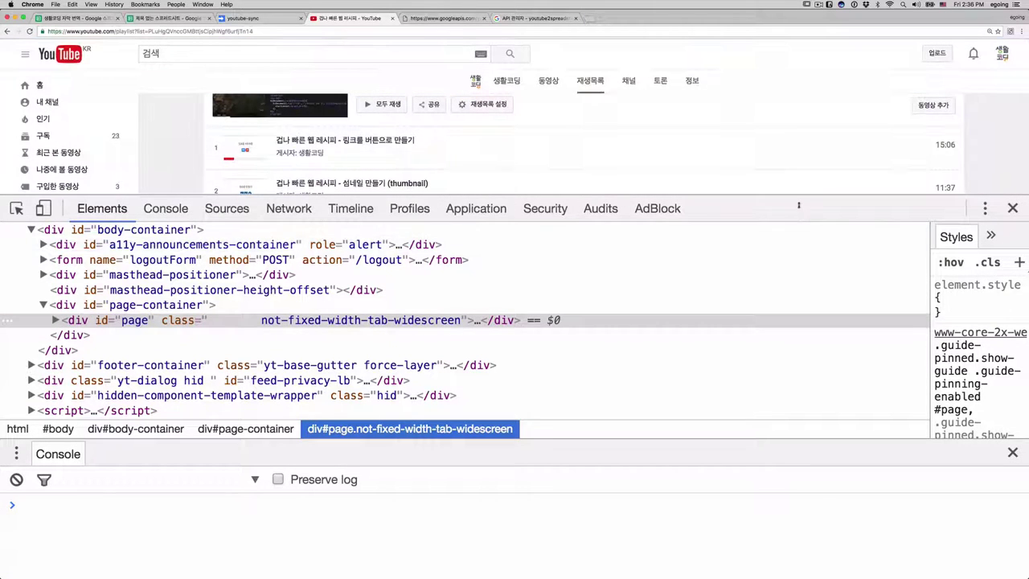
drag(515, 195, 514, 278)
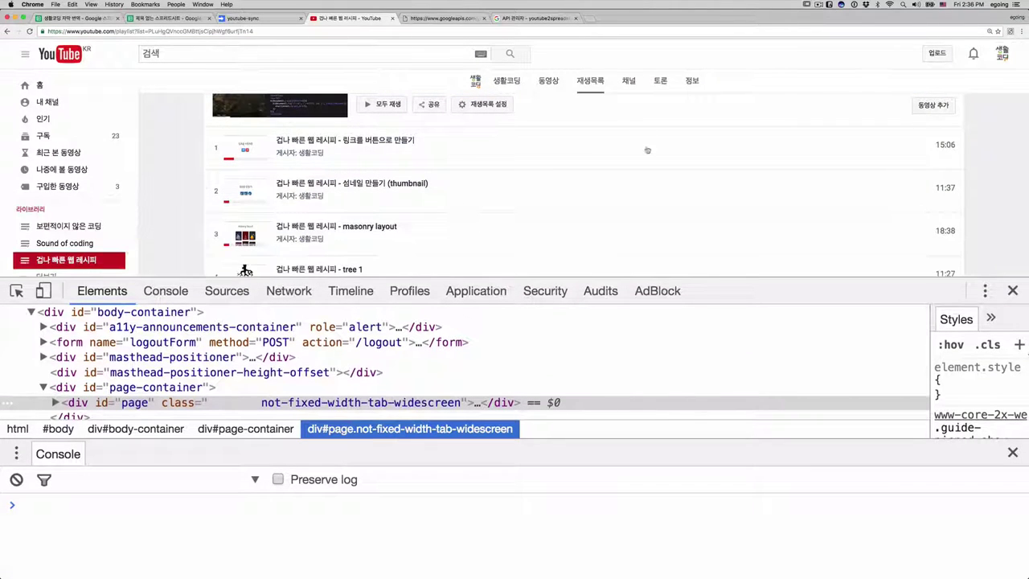
click(440, 508)
Select the titles and links in B3:G12, then close DevTools on the YouTube playlist
click(161, 19)
drag(164, 178, 618, 310)
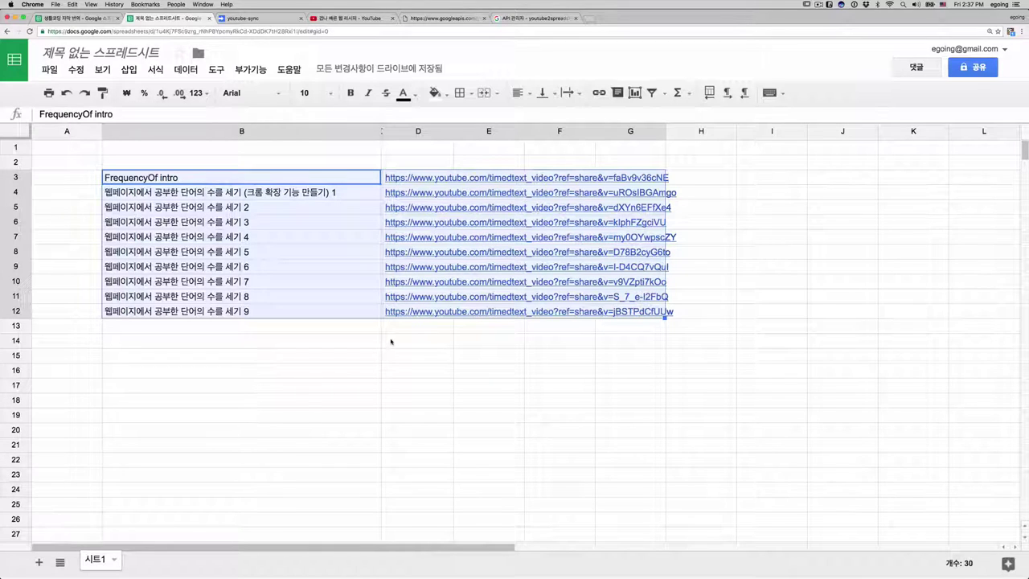
click(345, 18)
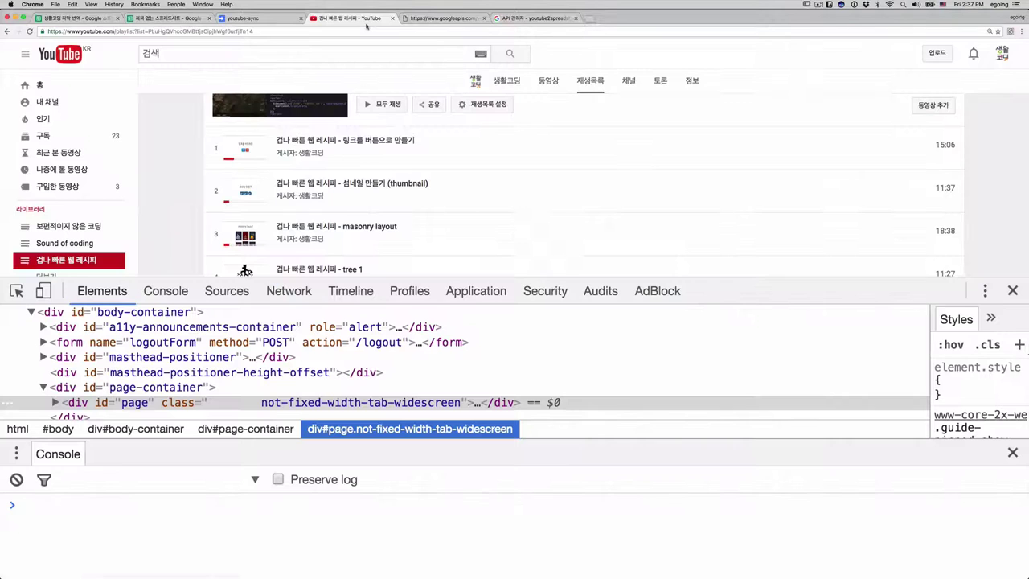
click(1013, 291)
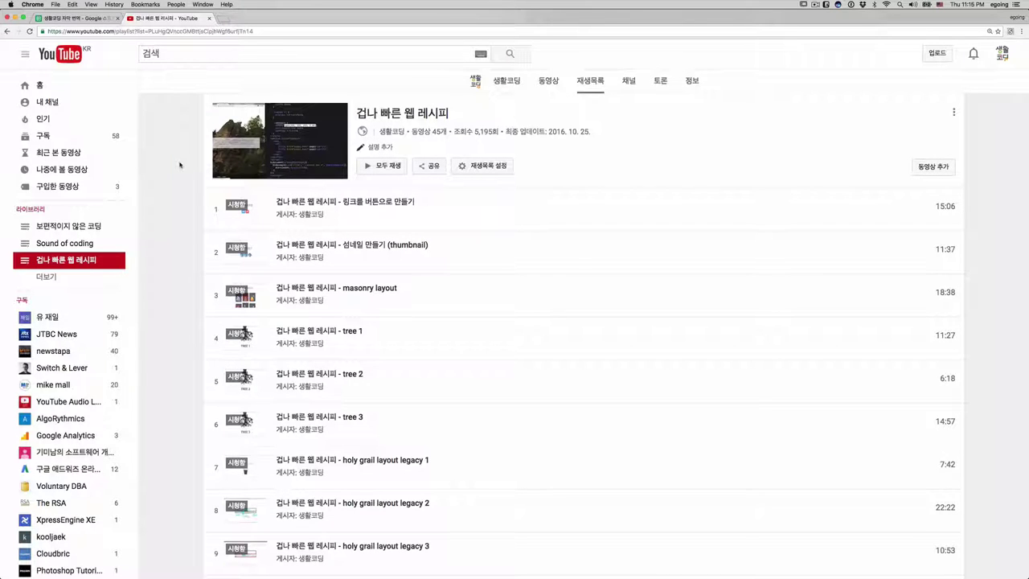
Search Google for 'google youtube api' in a new tab
key(super+t)
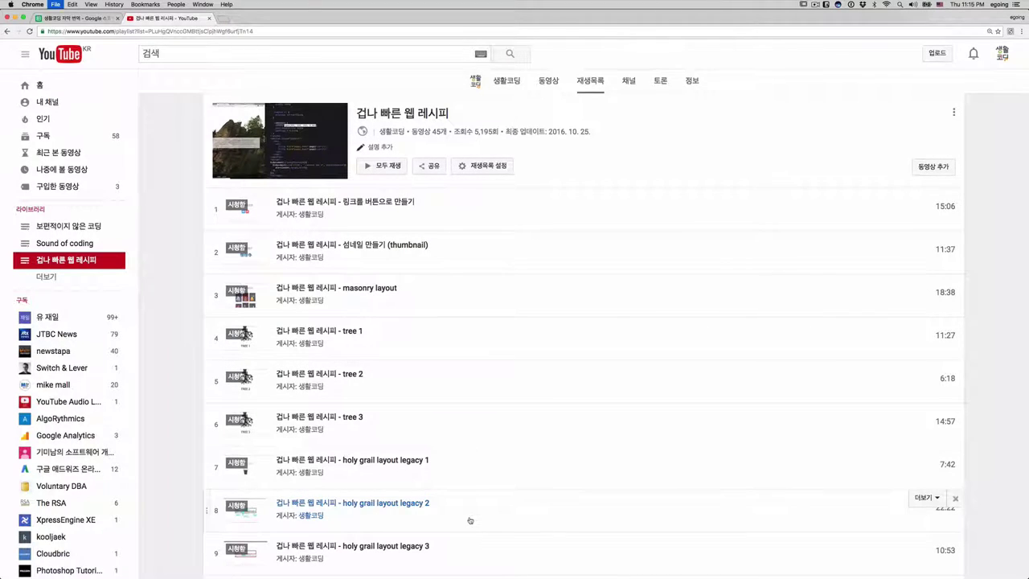
text(you)
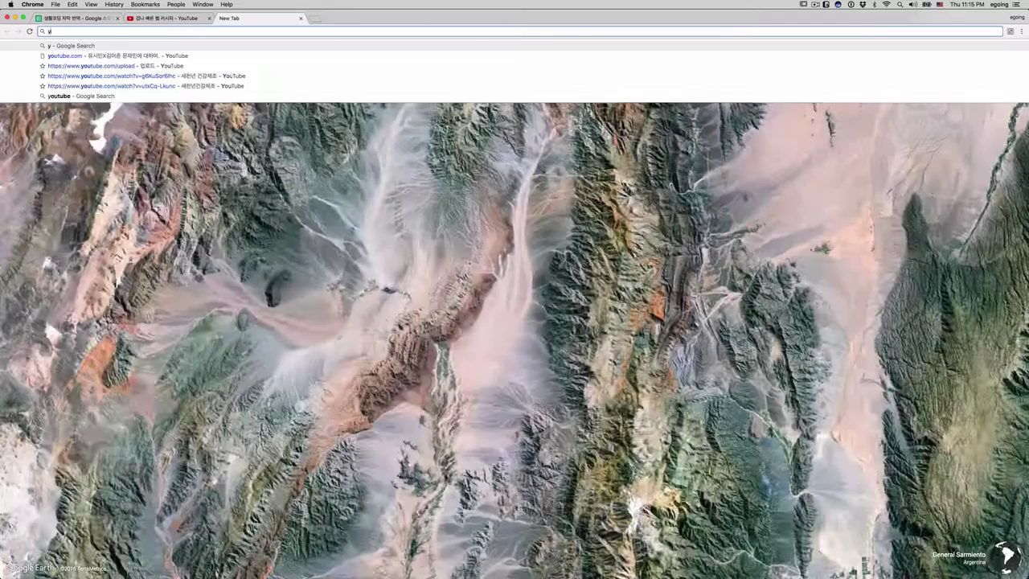
key(Escape)
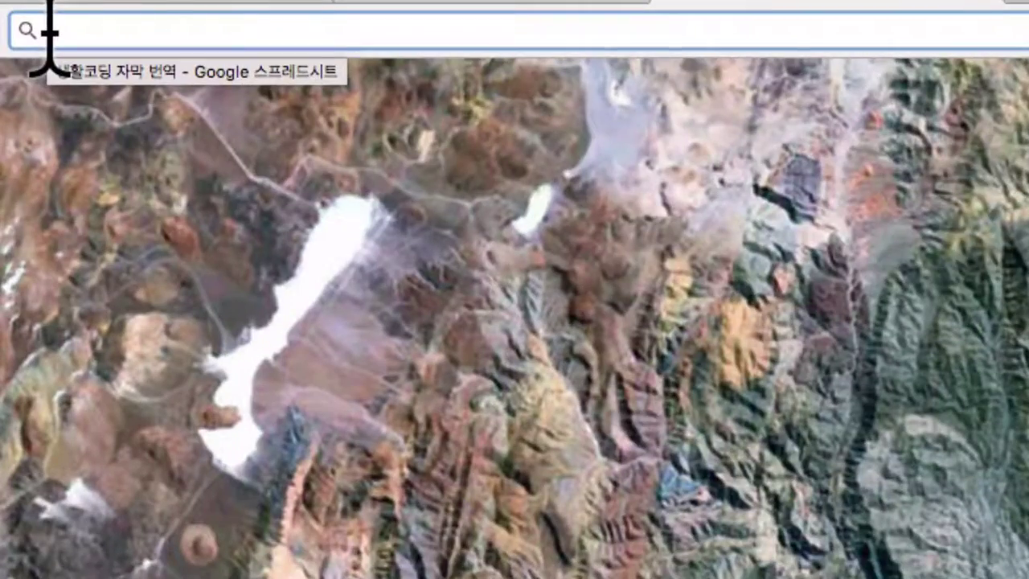
text(goo)
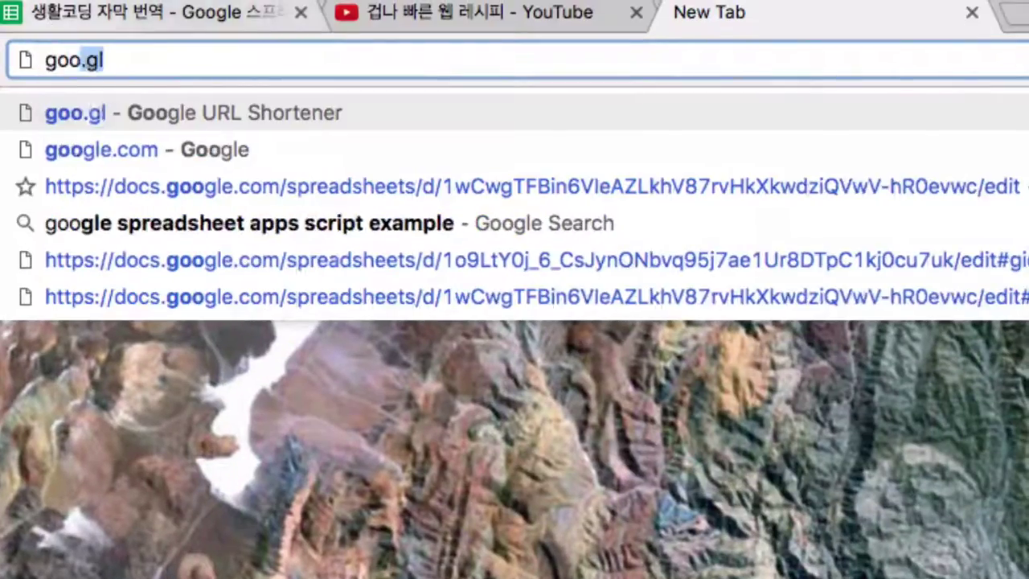
text(gle you)
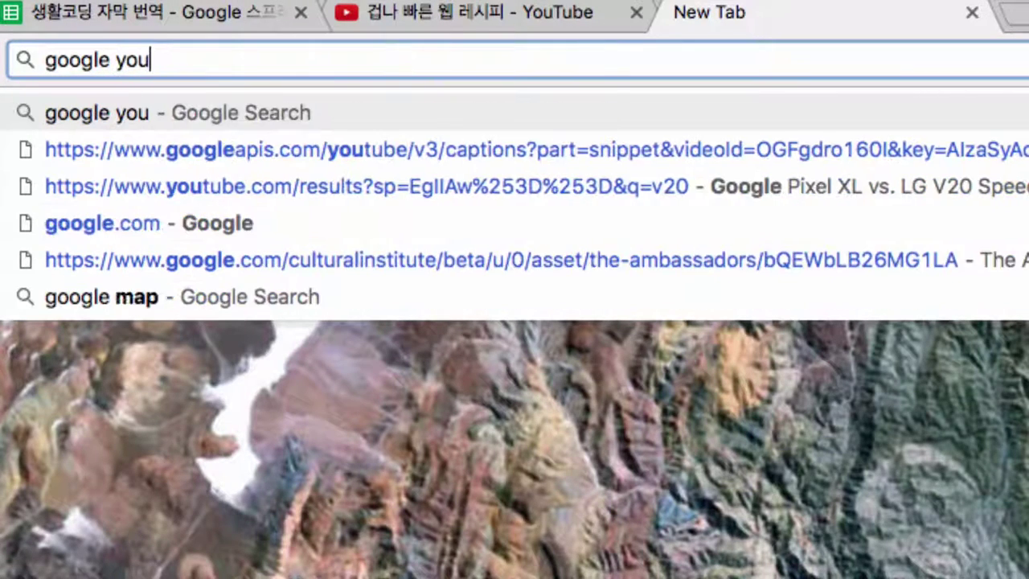
text(tube )
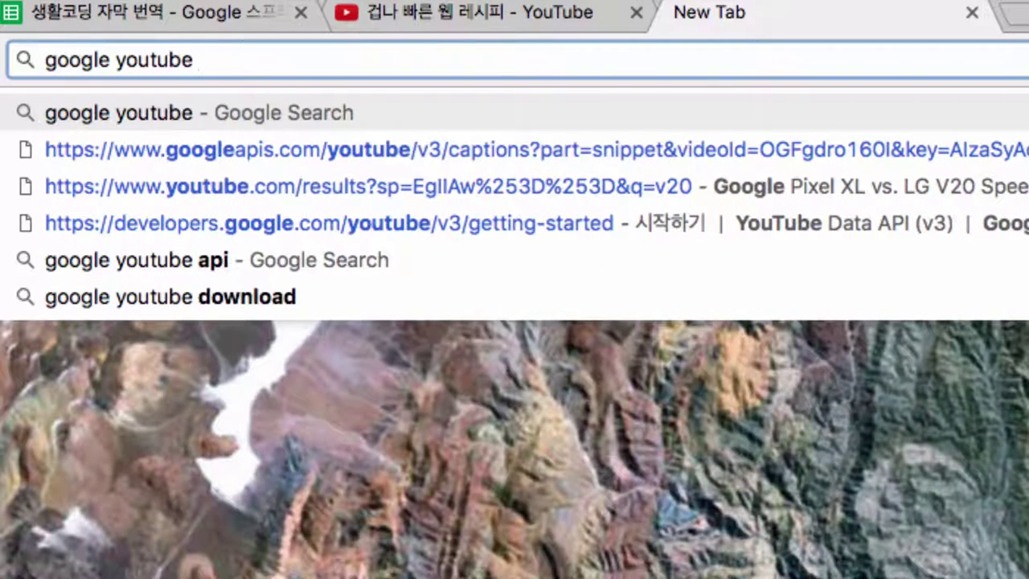
text(api)
key(Return)
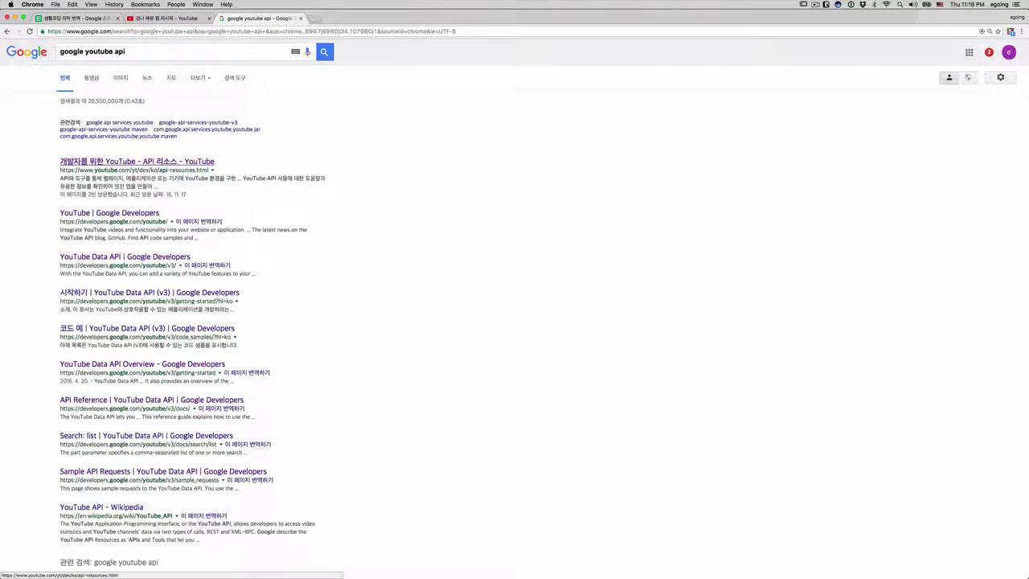
Open '개발자를 위한 YouTube - API 리소스' and follow 시작하기 under 데이터 API
click(137, 161)
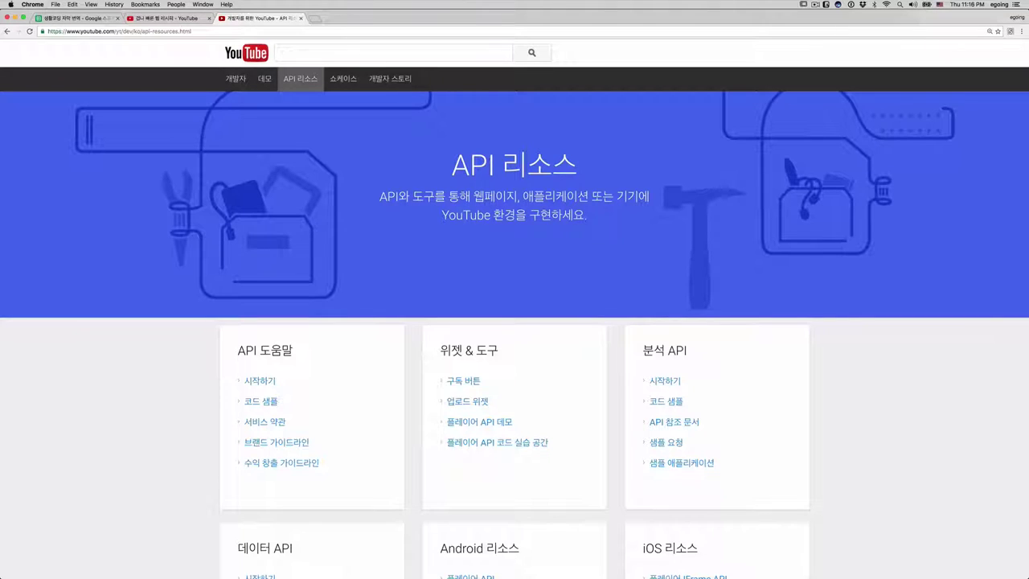
scroll(514, 321, down, 3)
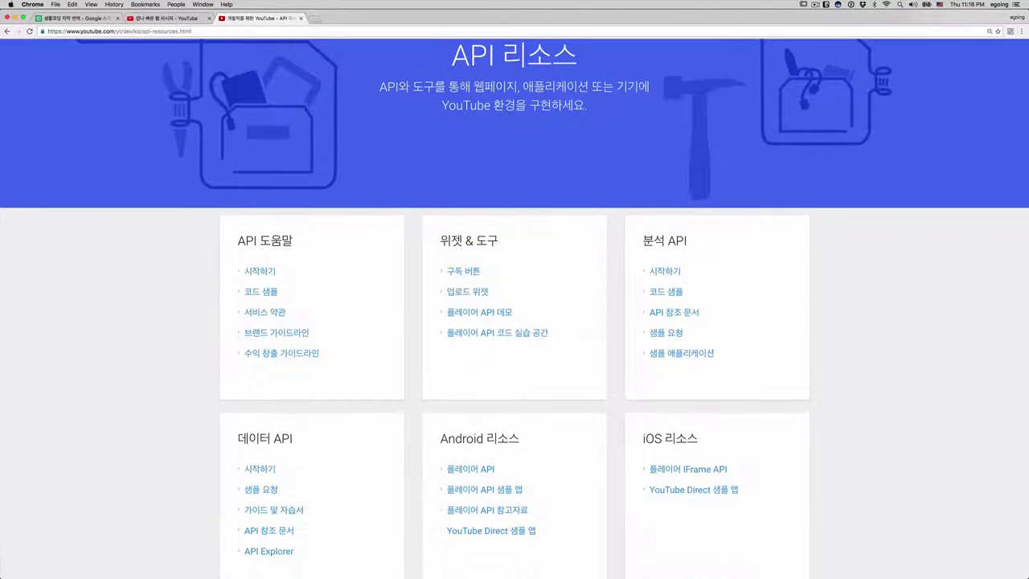
scroll(515, 321, up, 3)
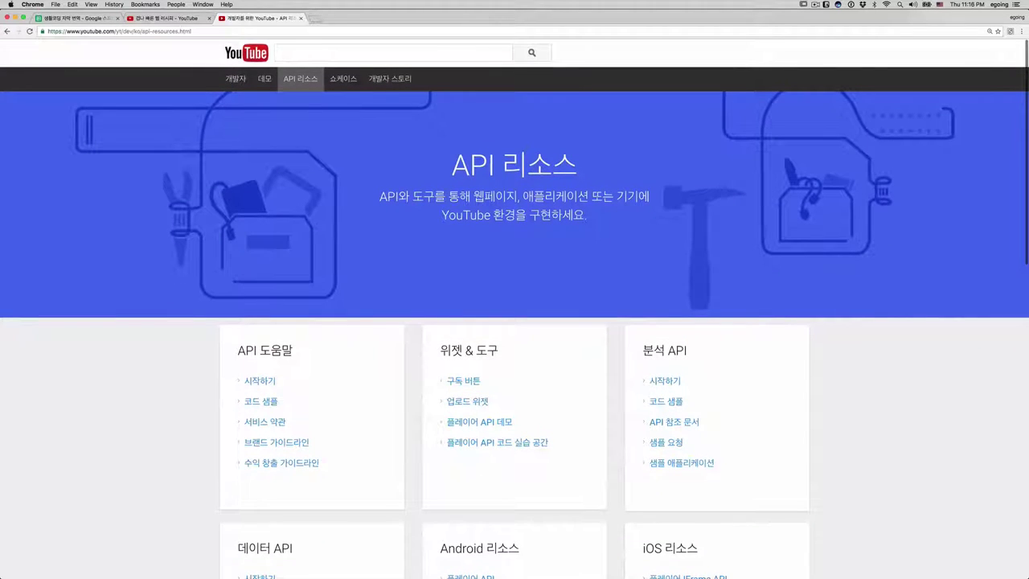
scroll(515, 321, down, 3)
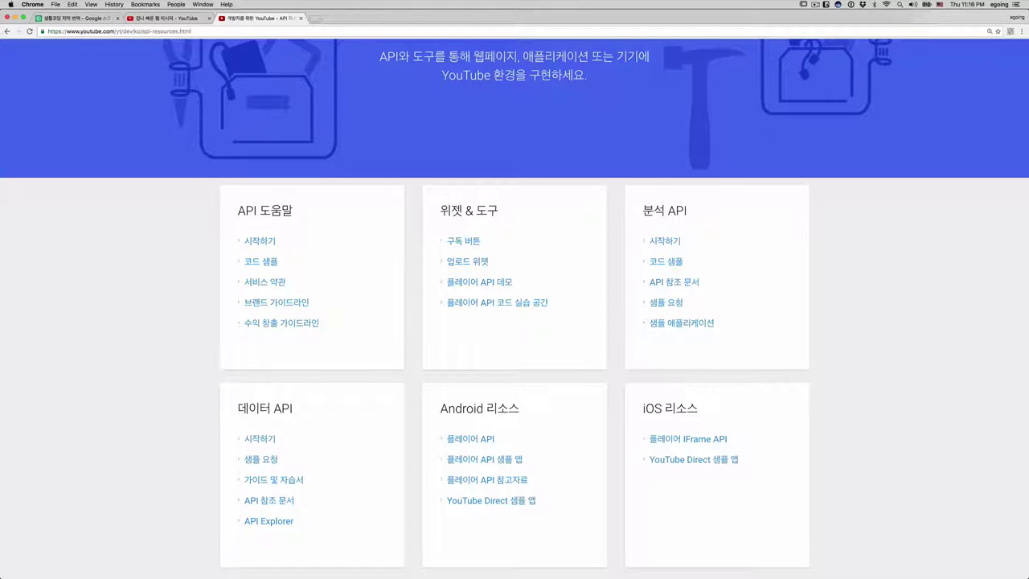
scroll(515, 322, down, 1)
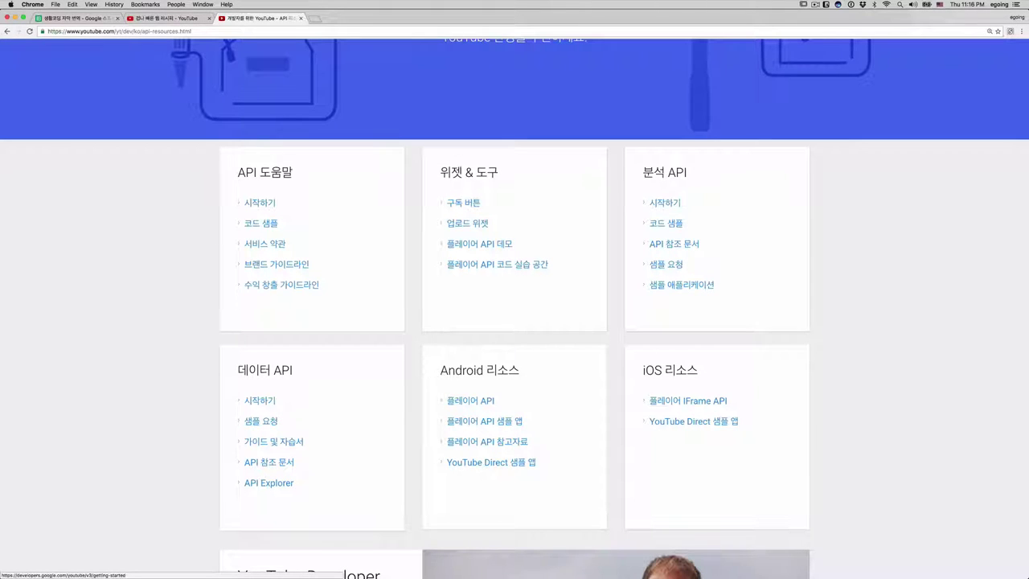
click(260, 400)
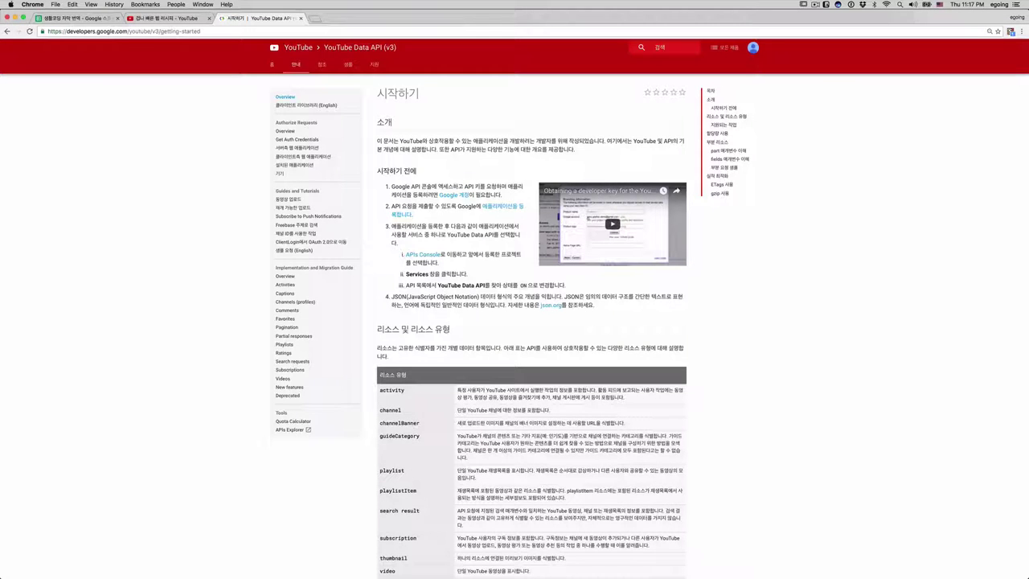
Scroll to the 리소스 및 리소스 유형 table listing playlist and playlistItem
scroll(531, 321, down, 1)
scroll(530, 321, down, 3)
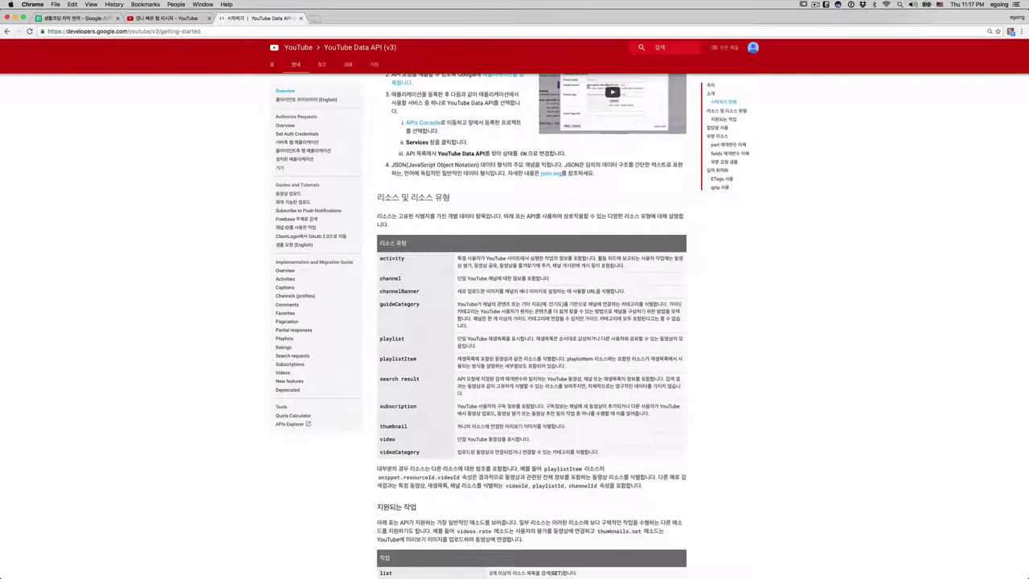
scroll(530, 321, up, 3)
scroll(530, 321, down, 3)
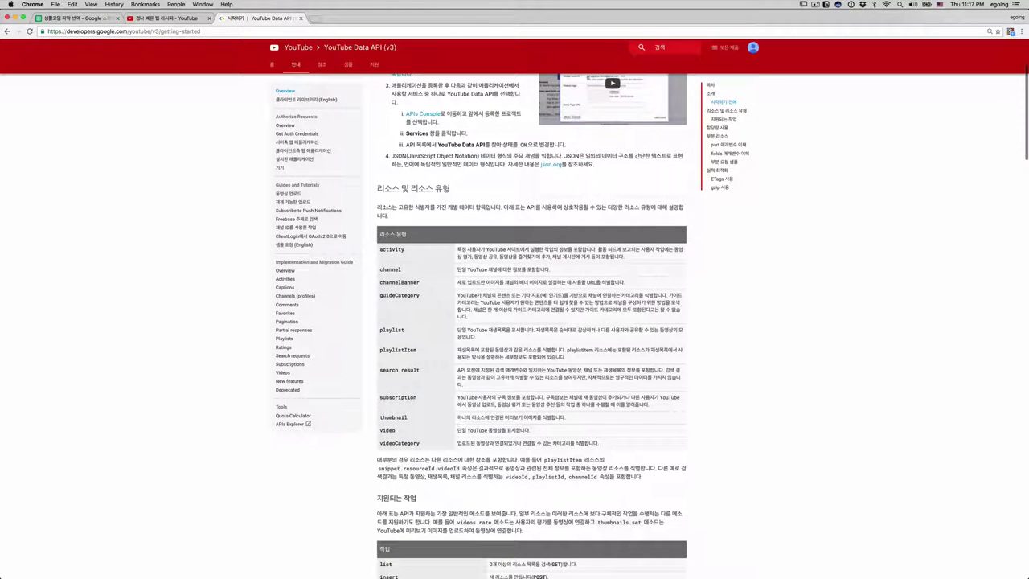
scroll(530, 322, down, 1)
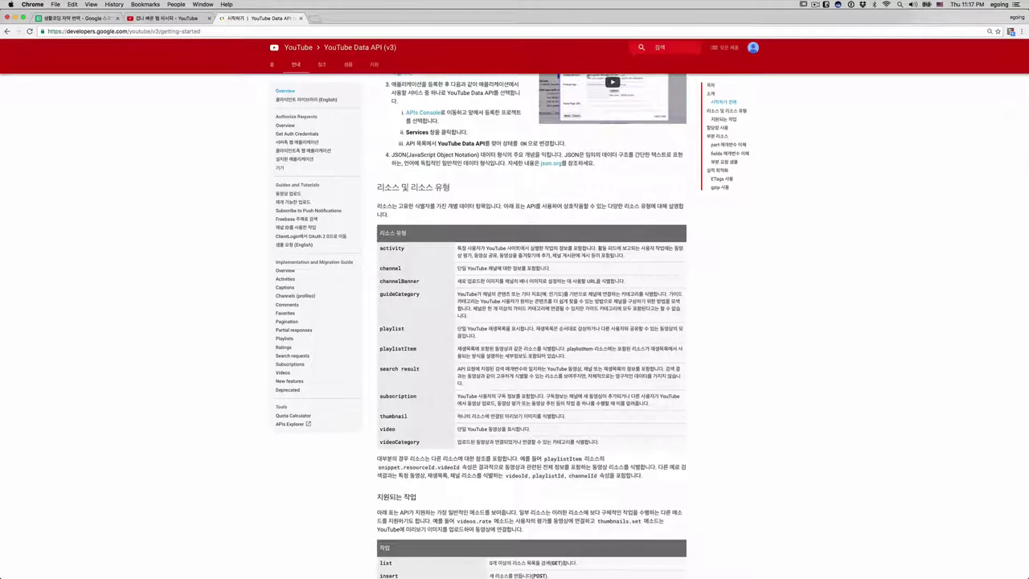
scroll(365, 343, up, 5)
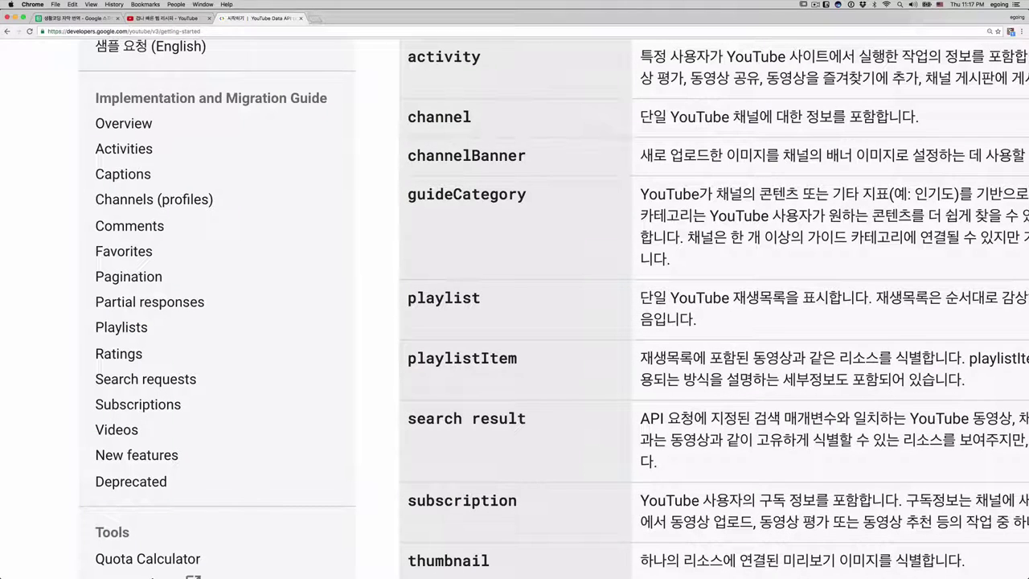
Highlight playlistItem and playlist in the resource table, then select the playlistItem description
double_click(463, 357)
scroll(514, 309, right, 3)
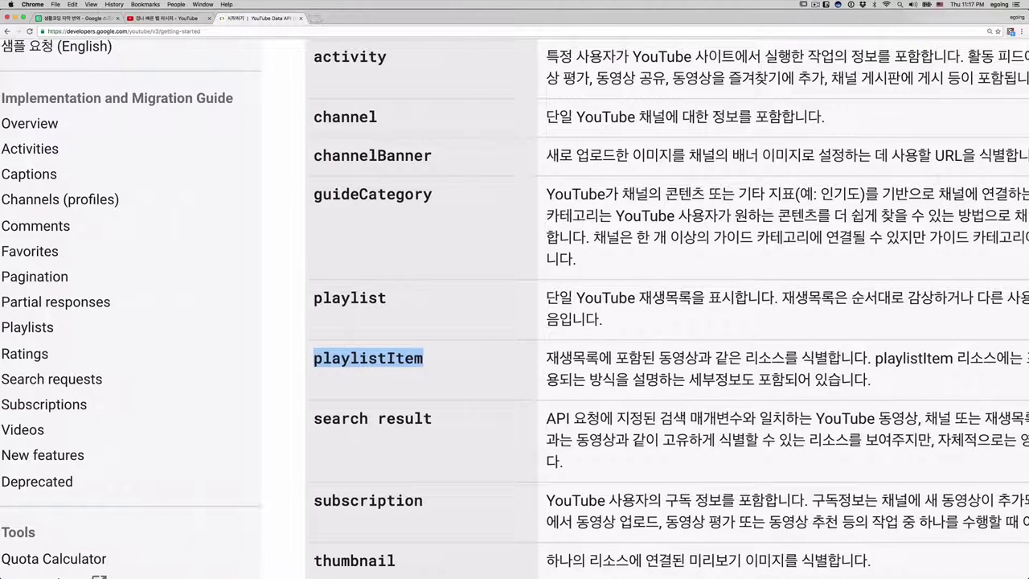
scroll(515, 308, right, 2)
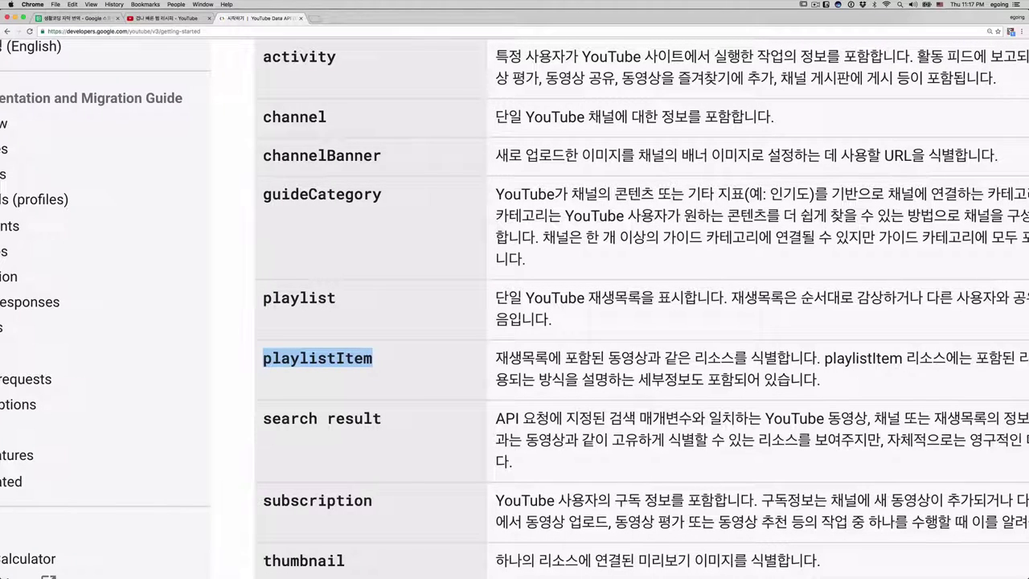
double_click(298, 298)
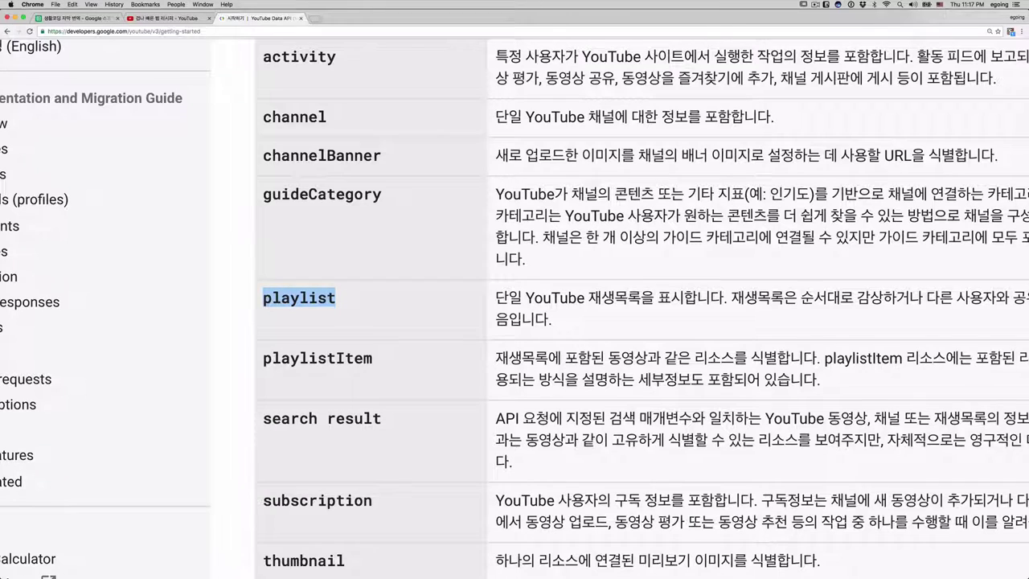
double_click(318, 357)
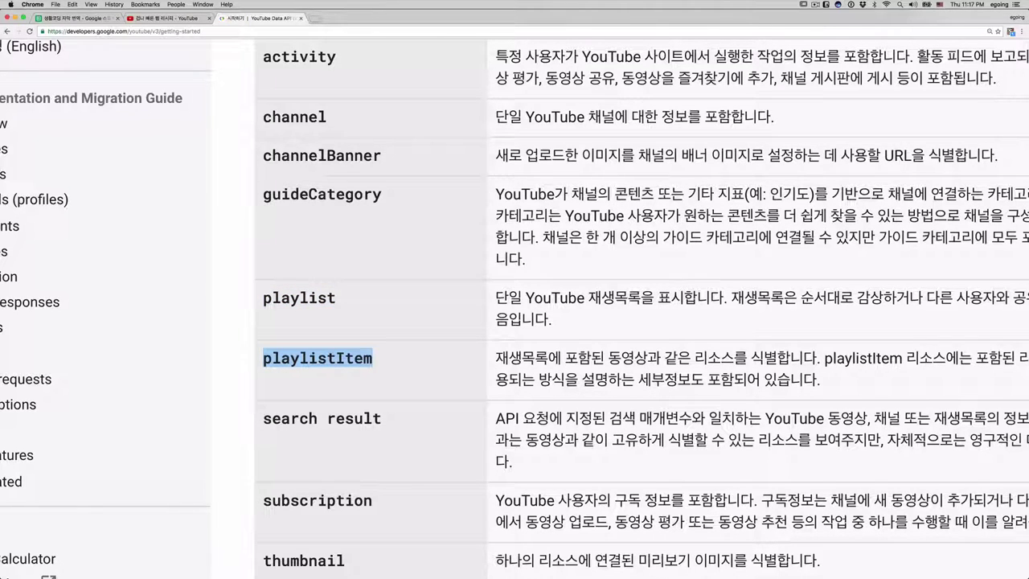
mouse_move(336, 357)
mouse_down()
mouse_move(263, 358)
mouse_move(373, 358)
mouse_up()
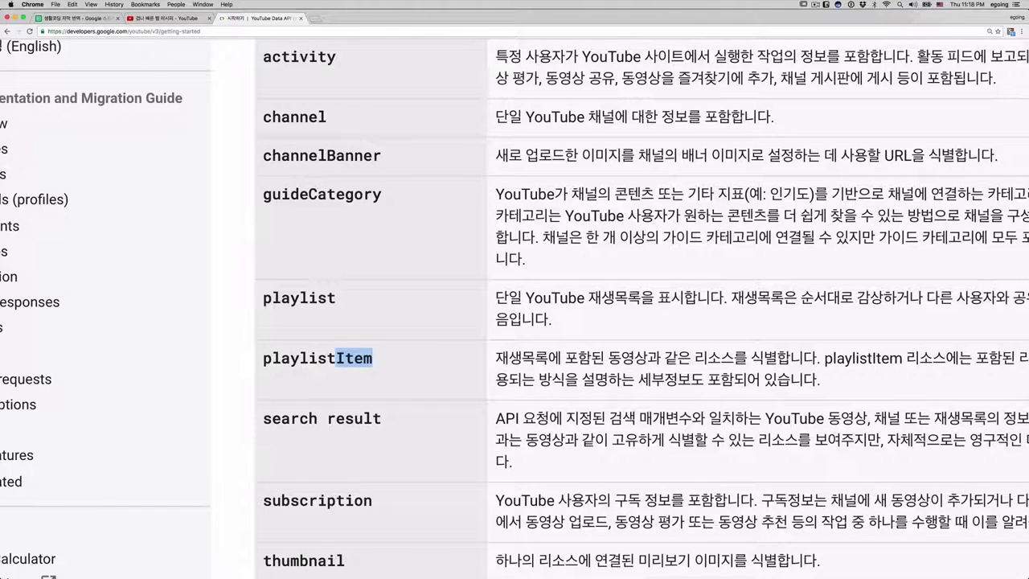
drag(373, 358, 263, 357)
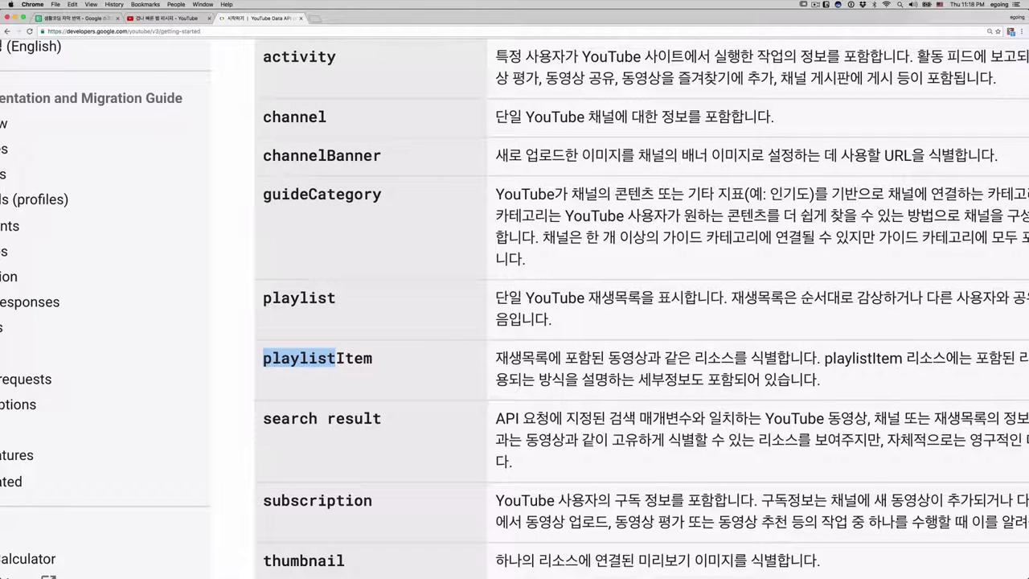
scroll(514, 308, right, 5)
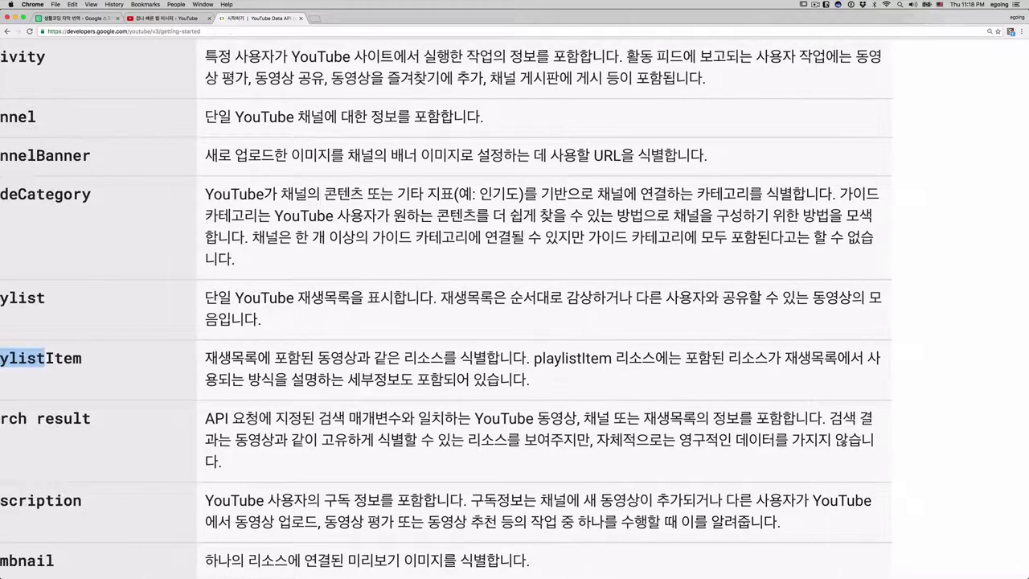
drag(205, 358, 530, 379)
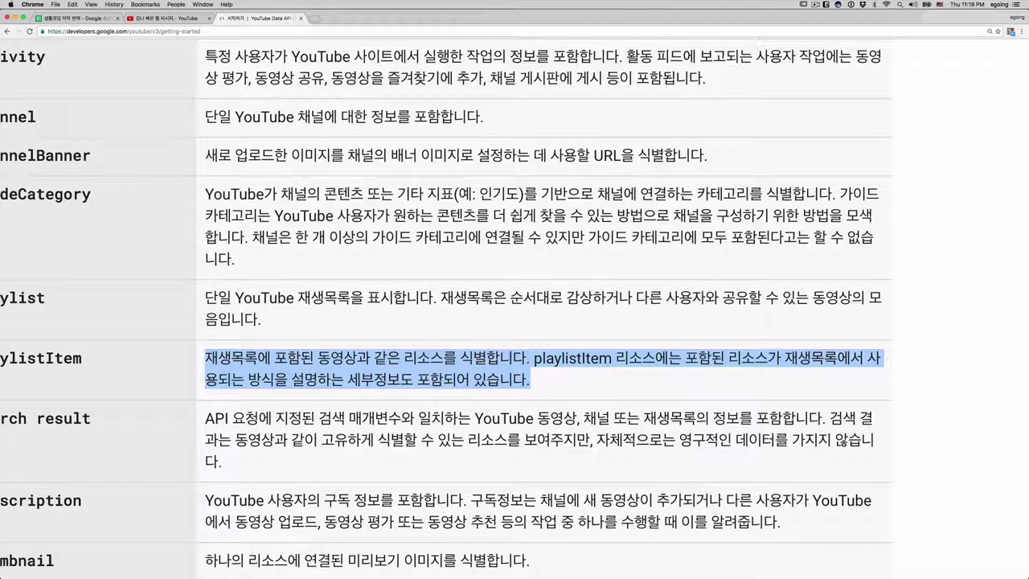
Reset the zoom, reselect playlistItem, and return to the guide's top enlarged
key(super+0)
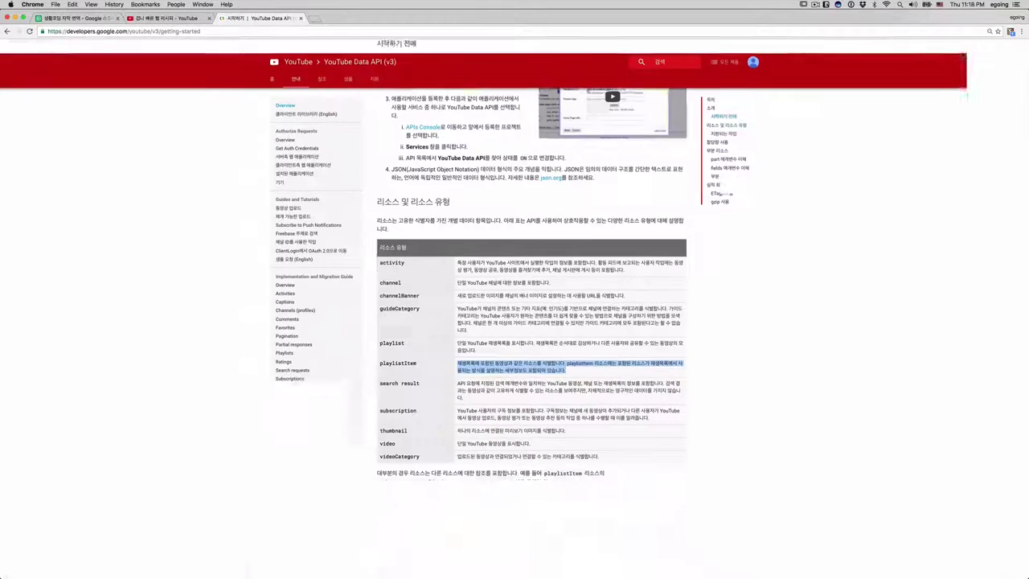
double_click(397, 362)
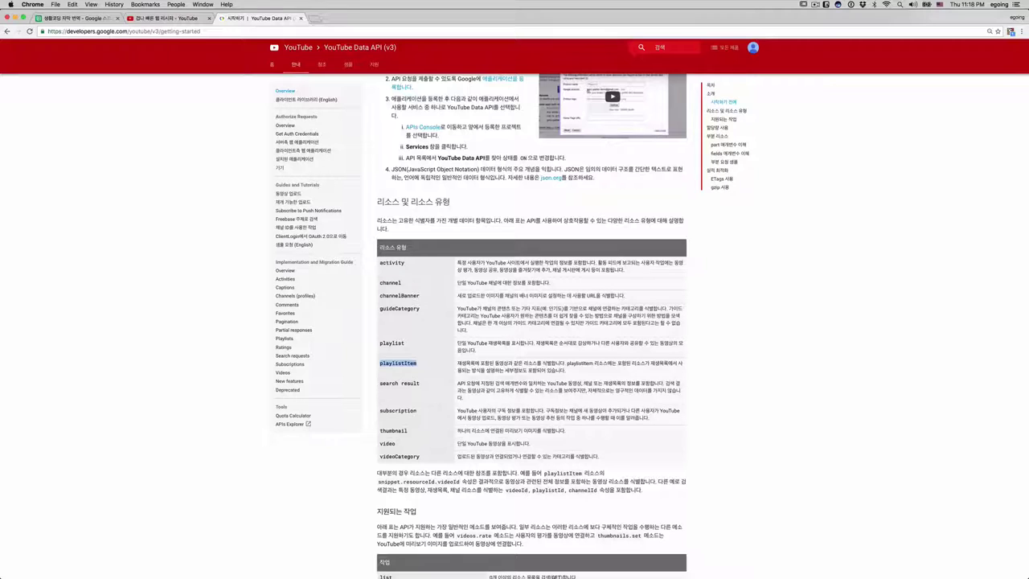
scroll(531, 322, down, 5)
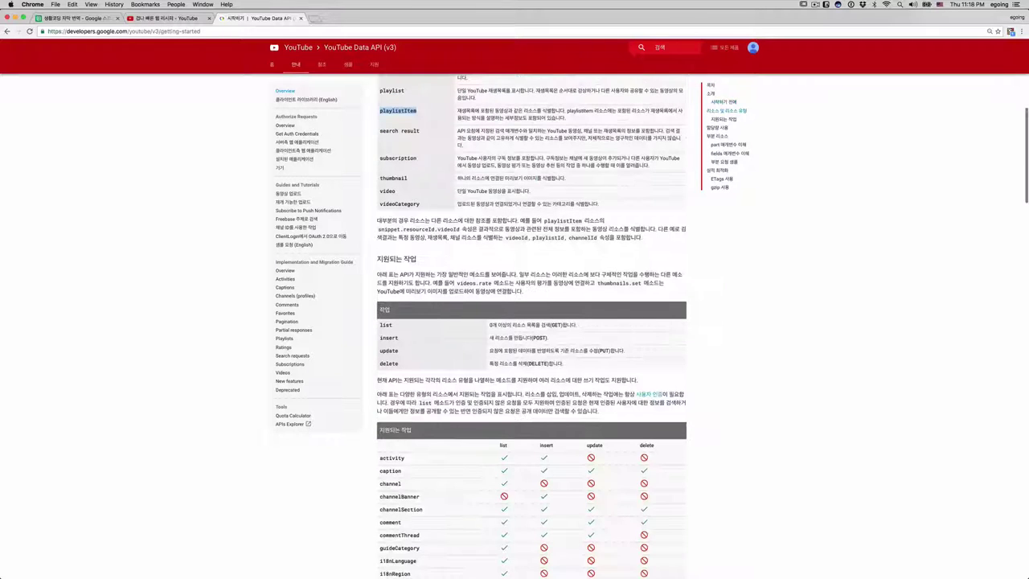
scroll(531, 322, up, 10)
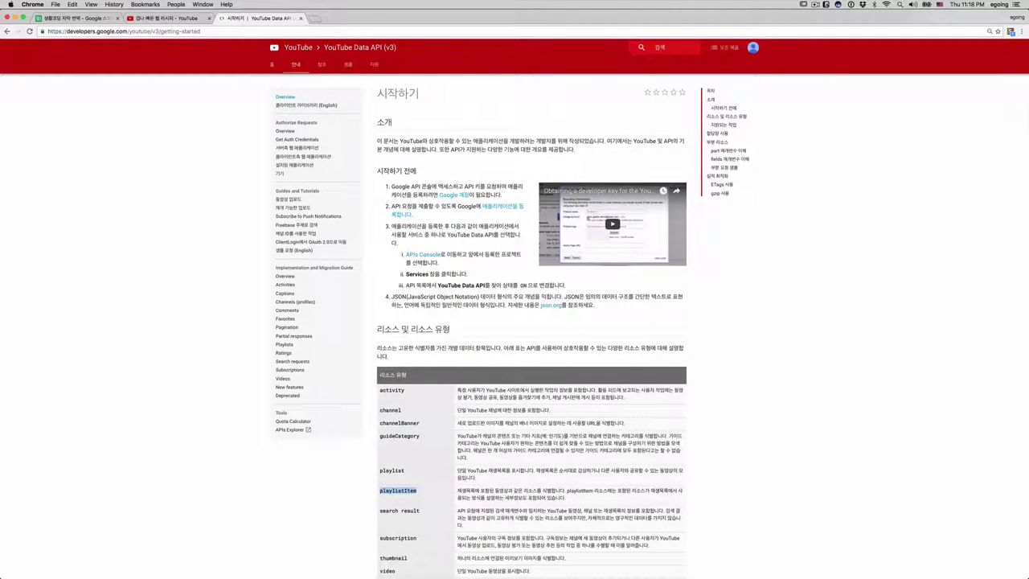
key(super+equal)
key(super+equal)
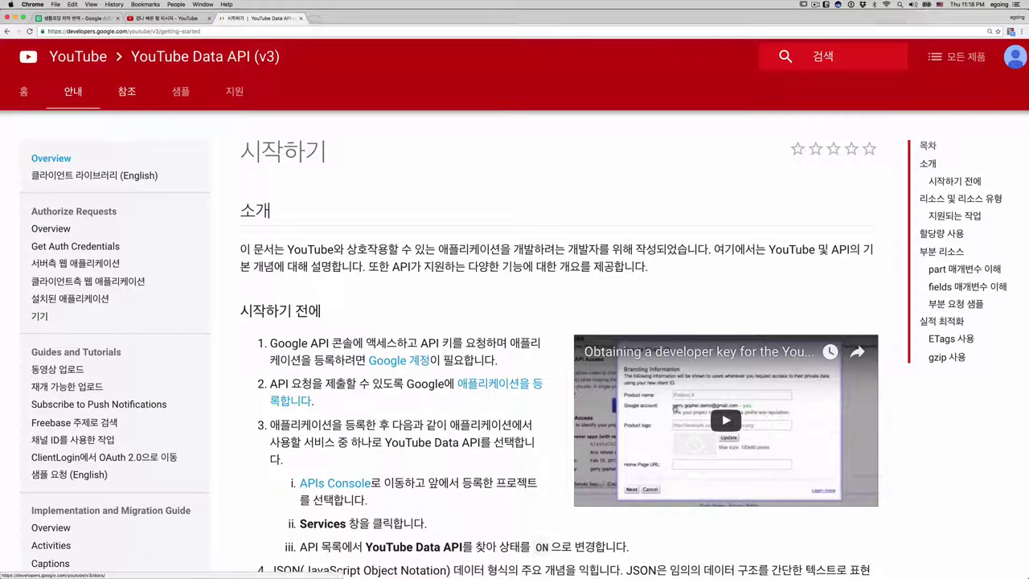
Go to the 참조 reference, expand PlaylistItems and open its list method page
click(126, 91)
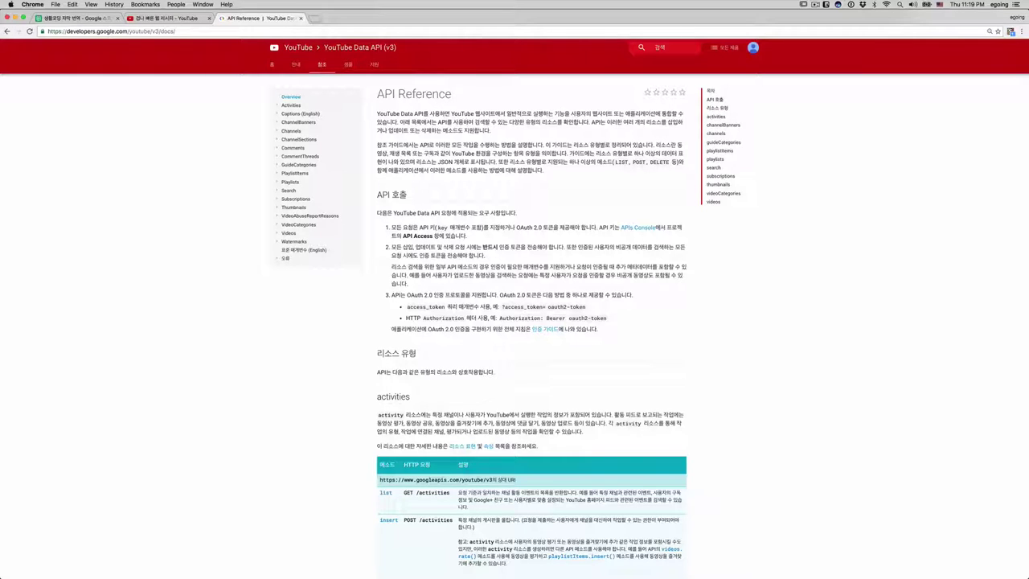
scroll(221, 139, up, 5)
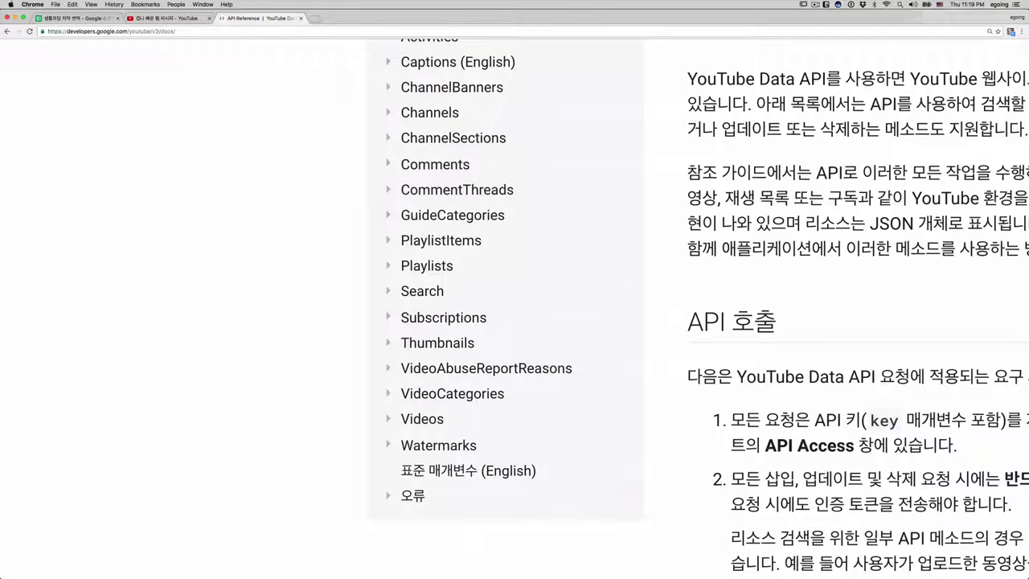
click(440, 240)
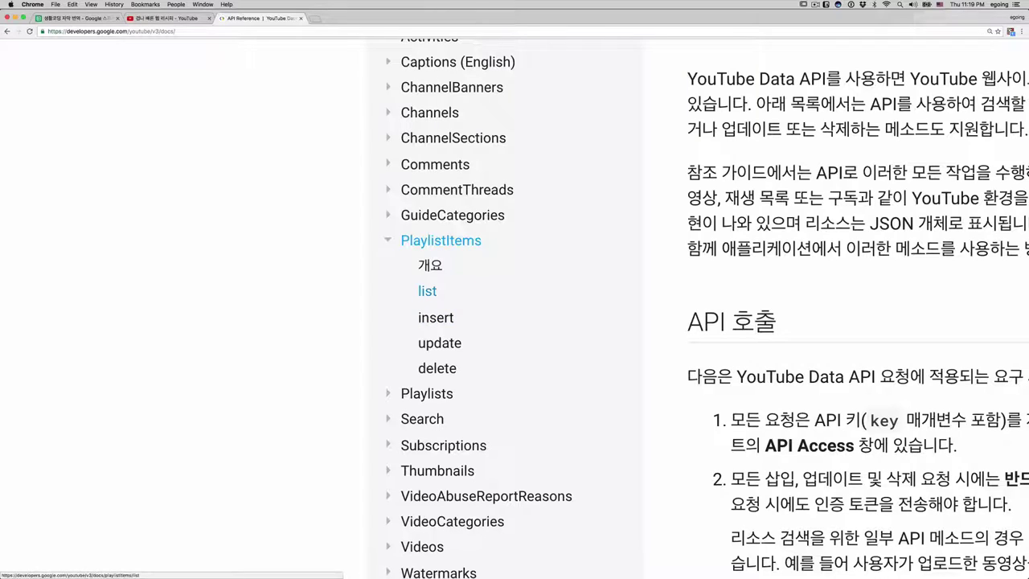
click(426, 291)
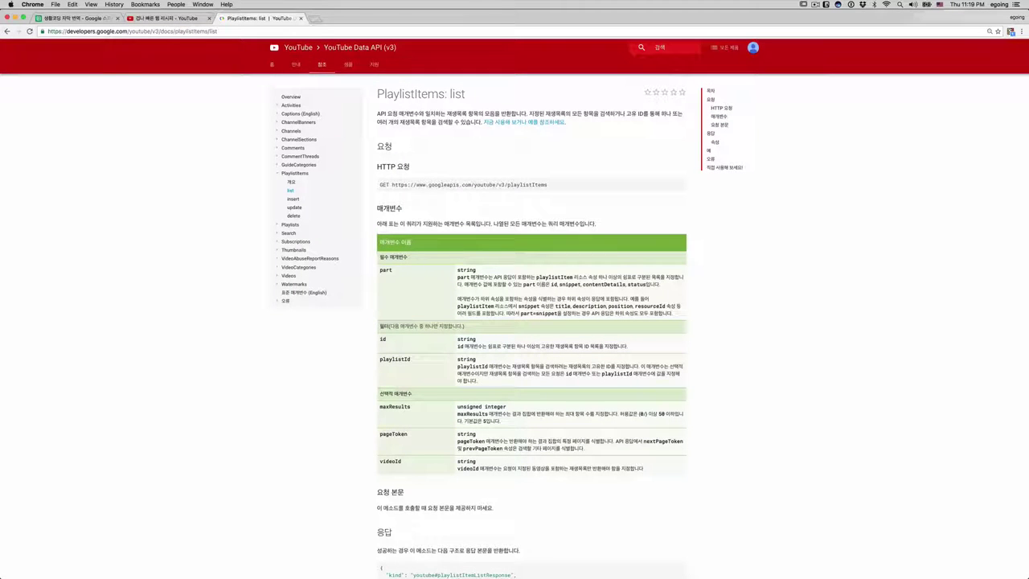
Enlarge the page and select the GET playlistItems request URL
key(super+plus)
key(super+plus)
key(super+plus)
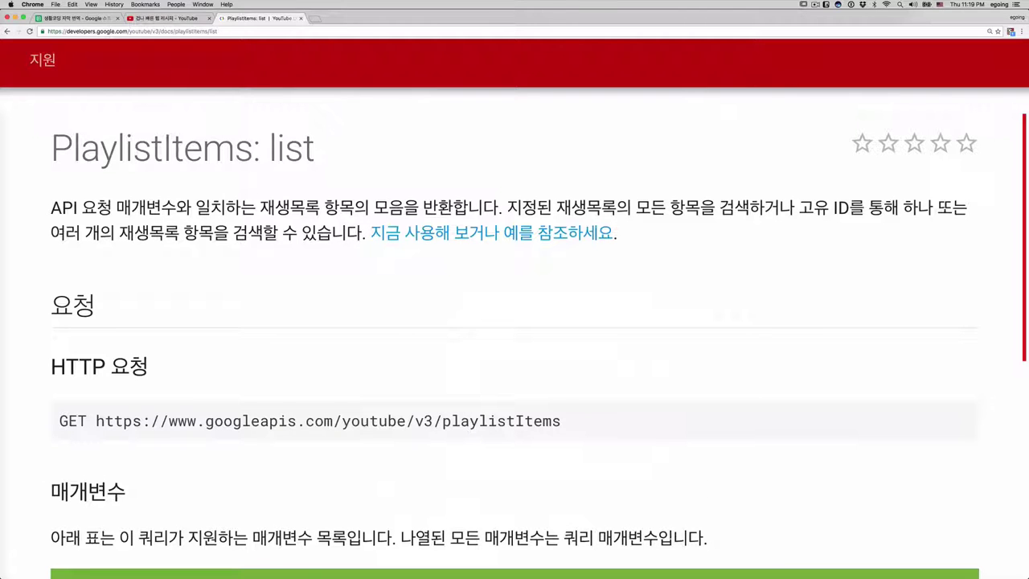
scroll(514, 321, down, 3)
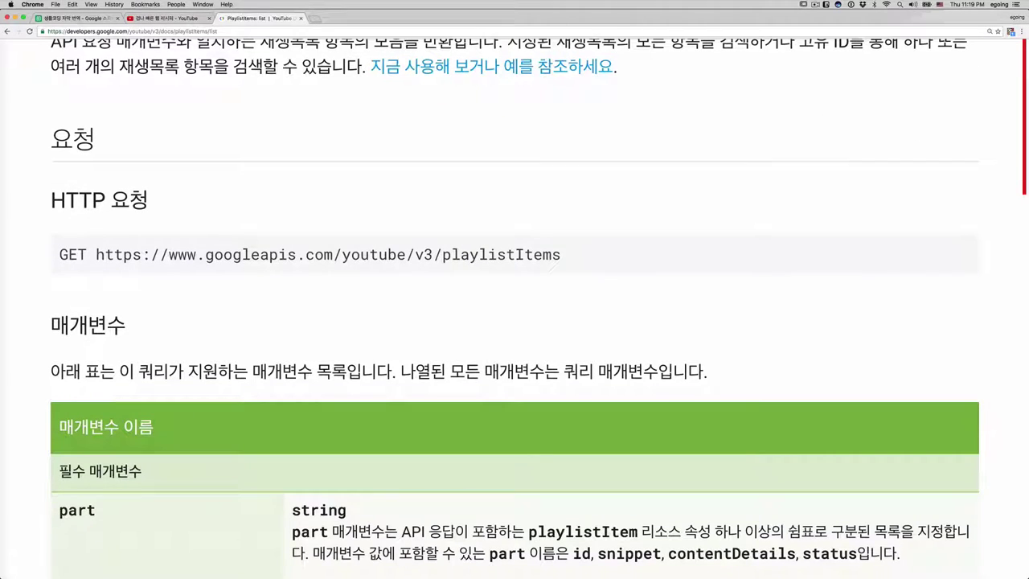
drag(96, 254, 792, 254)
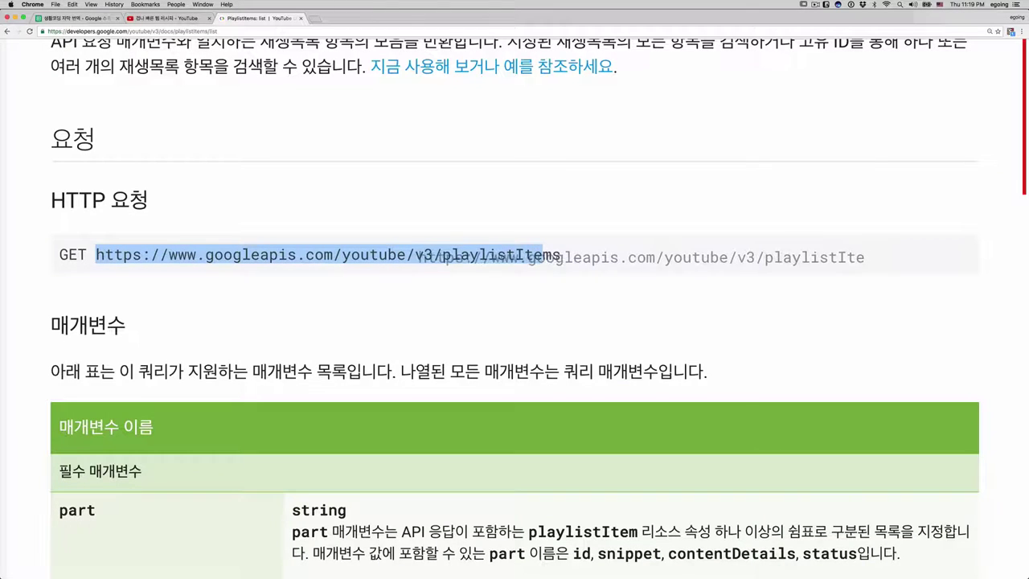
click(791, 254)
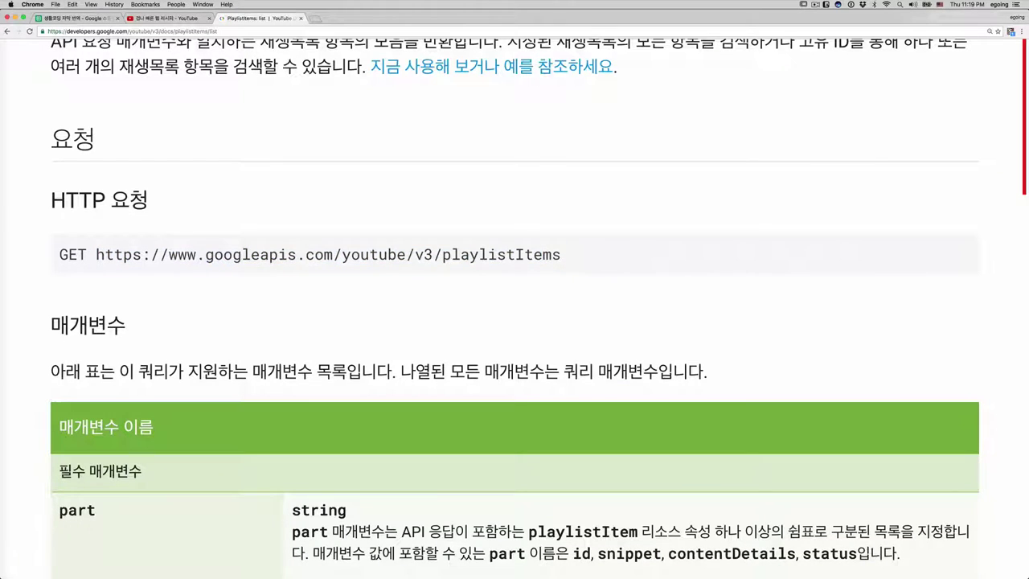
drag(560, 254, 95, 254)
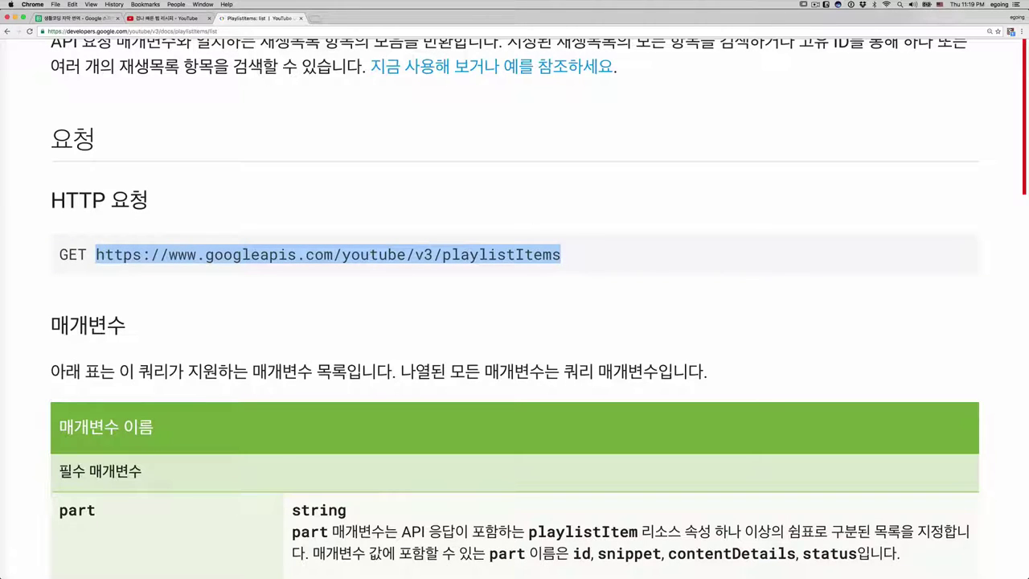
Find and mark the playlistId parameter, then switch to the YouTube playlist page
scroll(515, 322, down, 3)
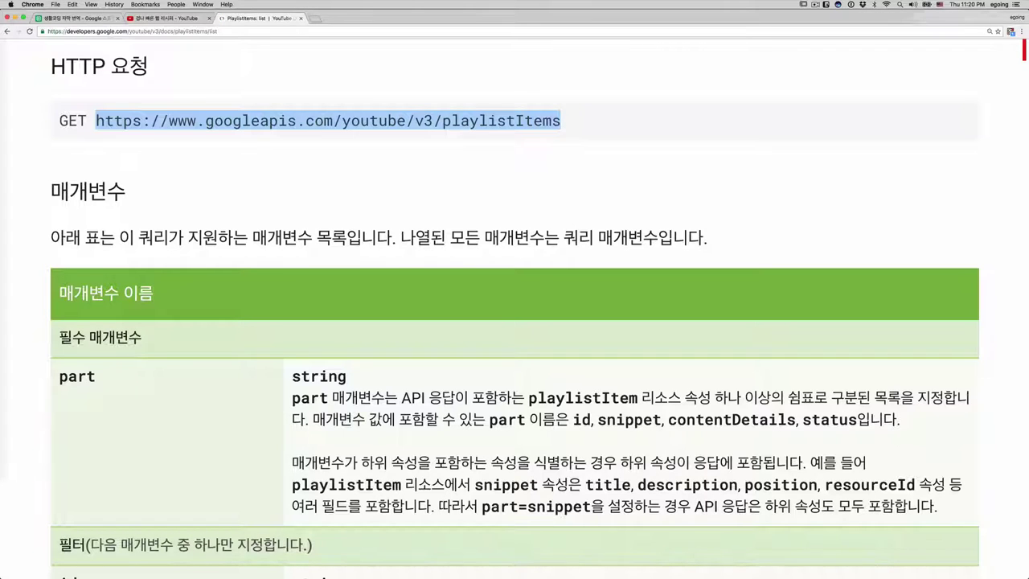
scroll(514, 322, down, 2)
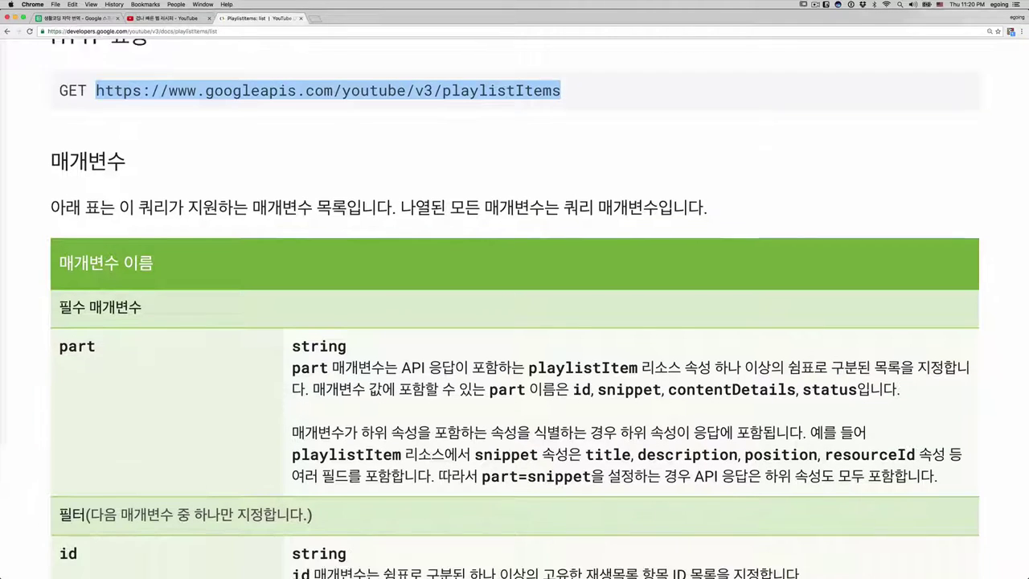
scroll(514, 322, down, 1)
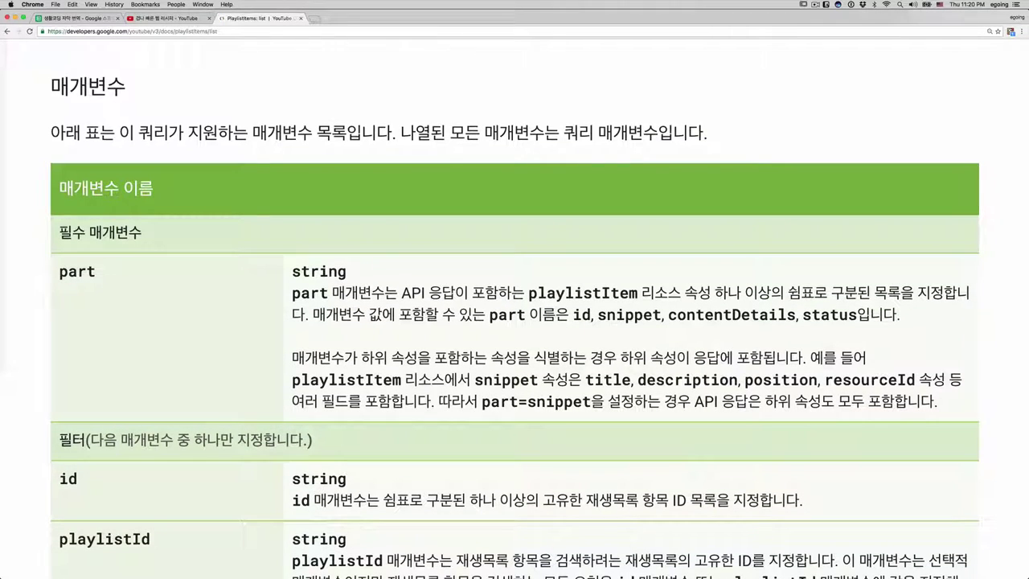
scroll(515, 322, down, 3)
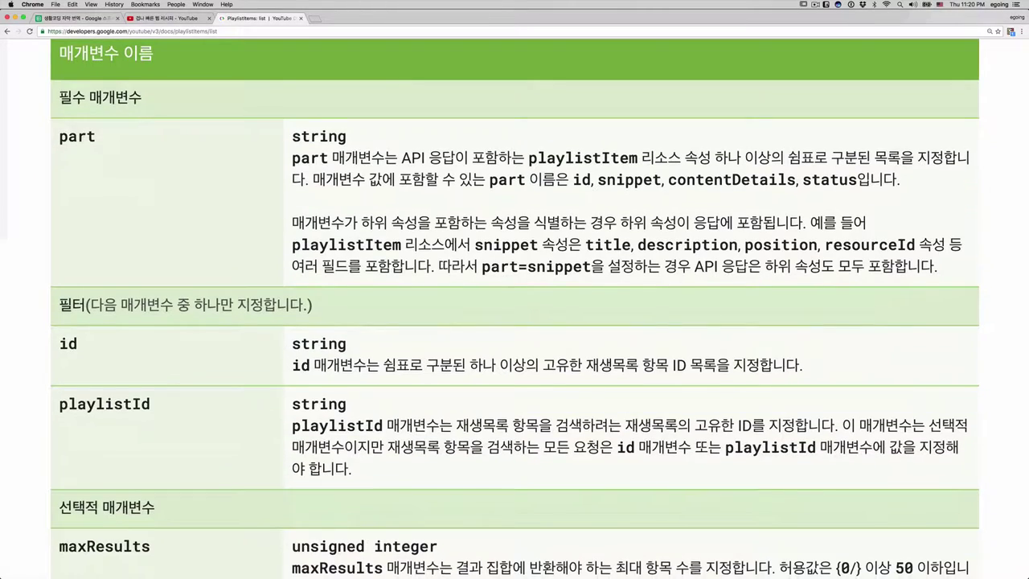
scroll(514, 322, down, 5)
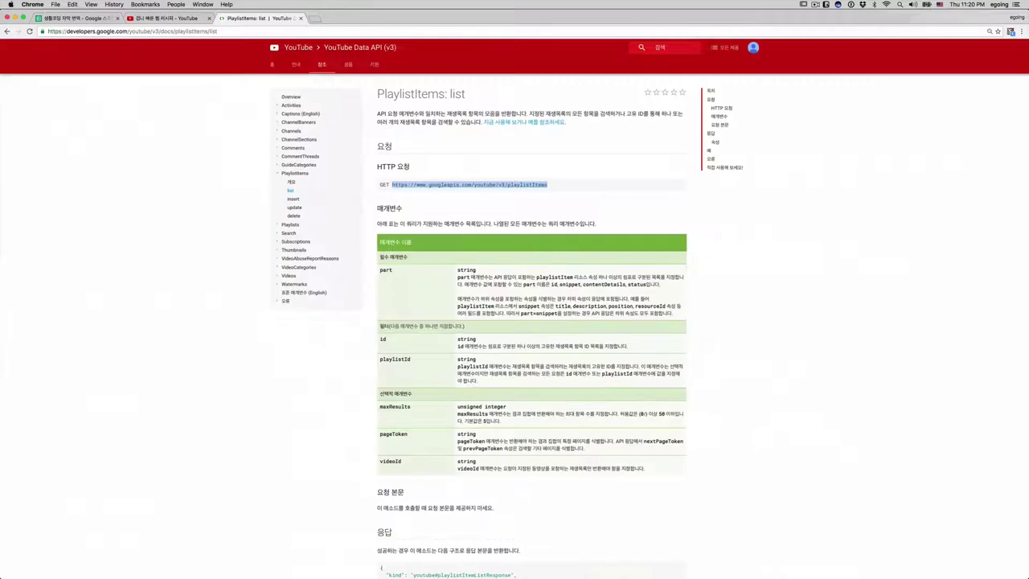
scroll(366, 283, up, 5)
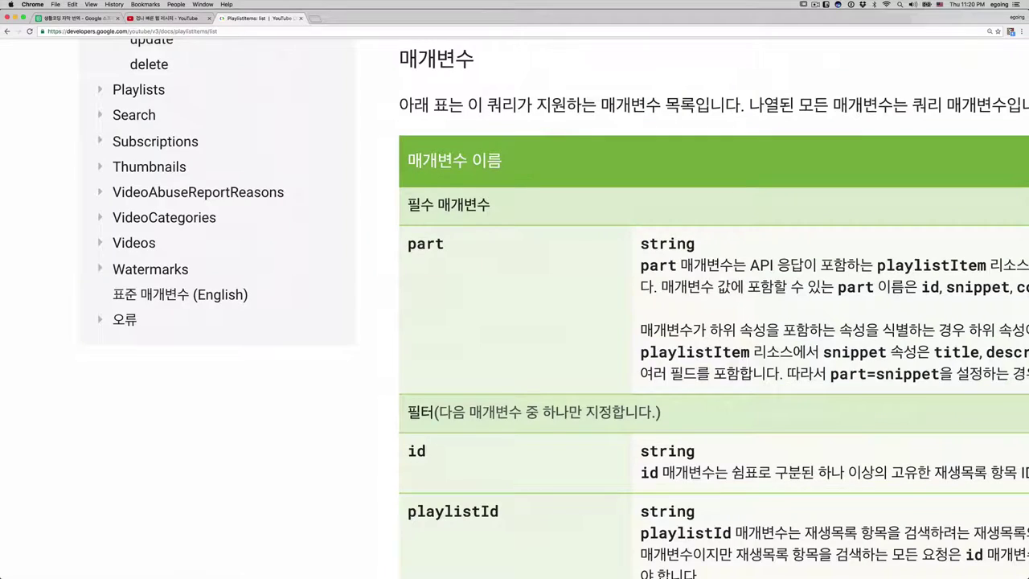
scroll(714, 321, down, 10)
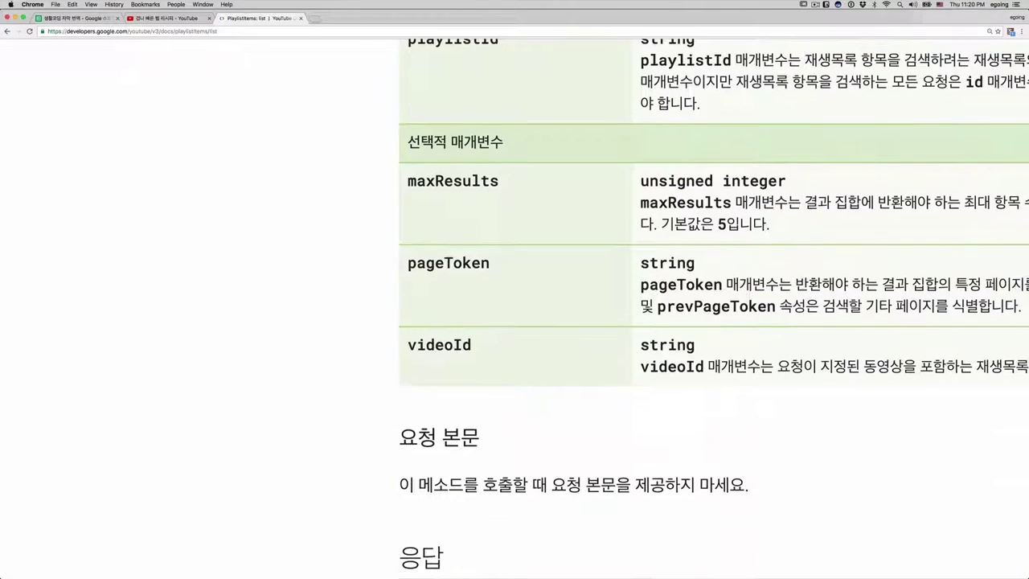
scroll(714, 322, down, 2)
scroll(514, 241, down, 5)
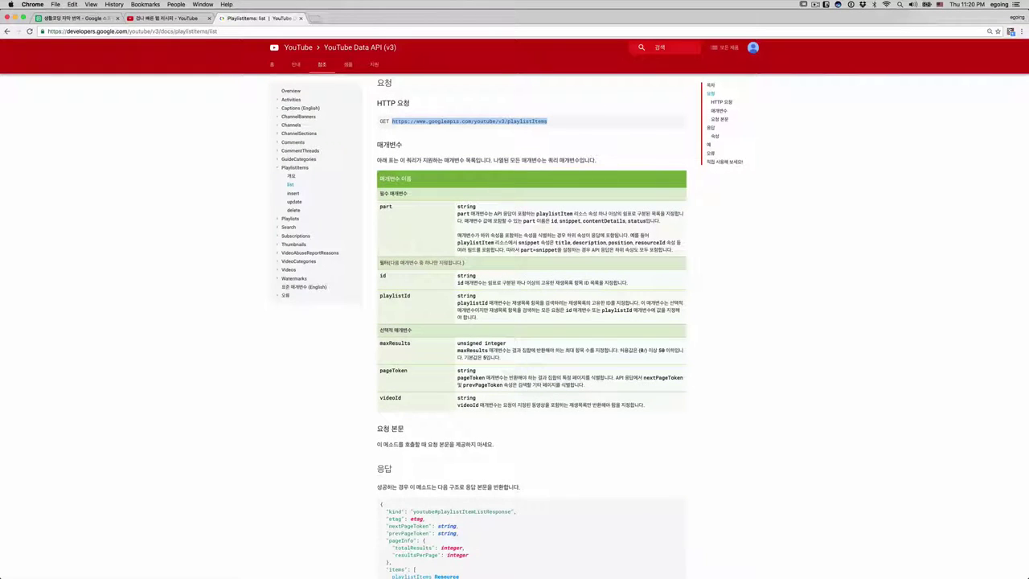
scroll(365, 305, up, 5)
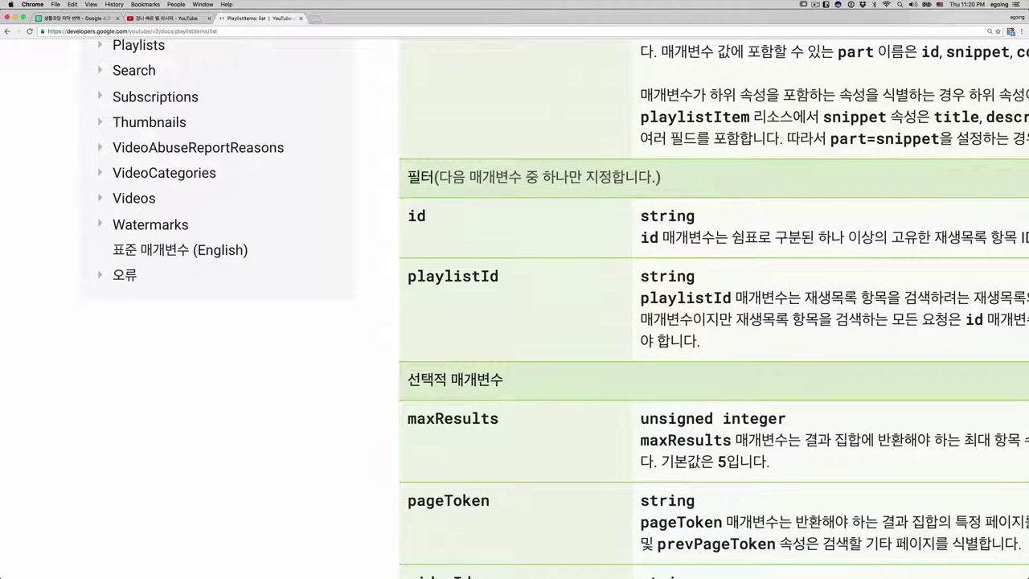
double_click(452, 275)
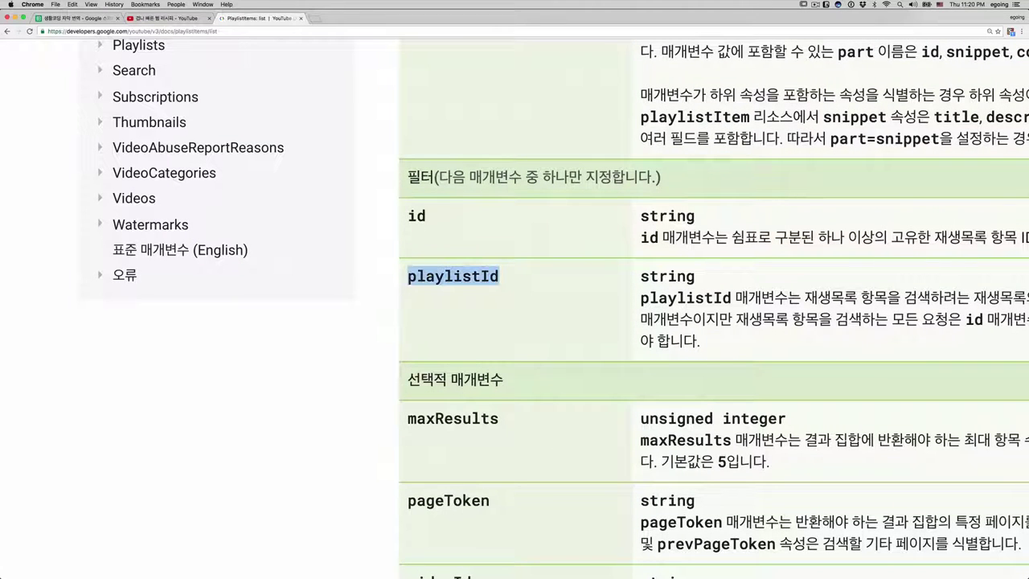
click(165, 18)
Back on the reference page, mark the playlistId parameter name again
scroll(714, 322, up, 5)
scroll(714, 322, up, 5)
drag(444, 207, 908, 207)
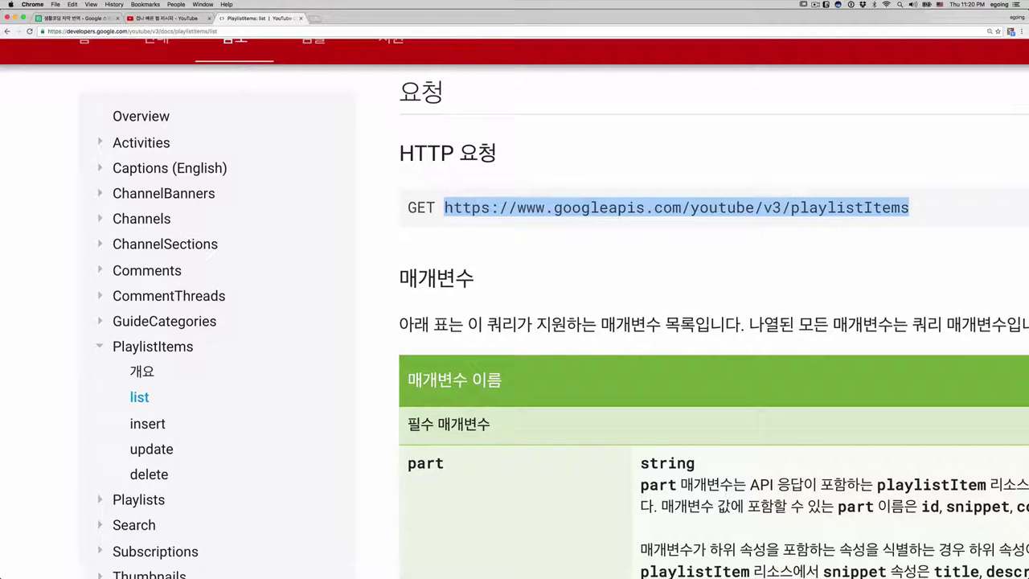
scroll(892, 241, down, 3)
right_click(888, 312)
click(829, 325)
scroll(529, 368, down, 3)
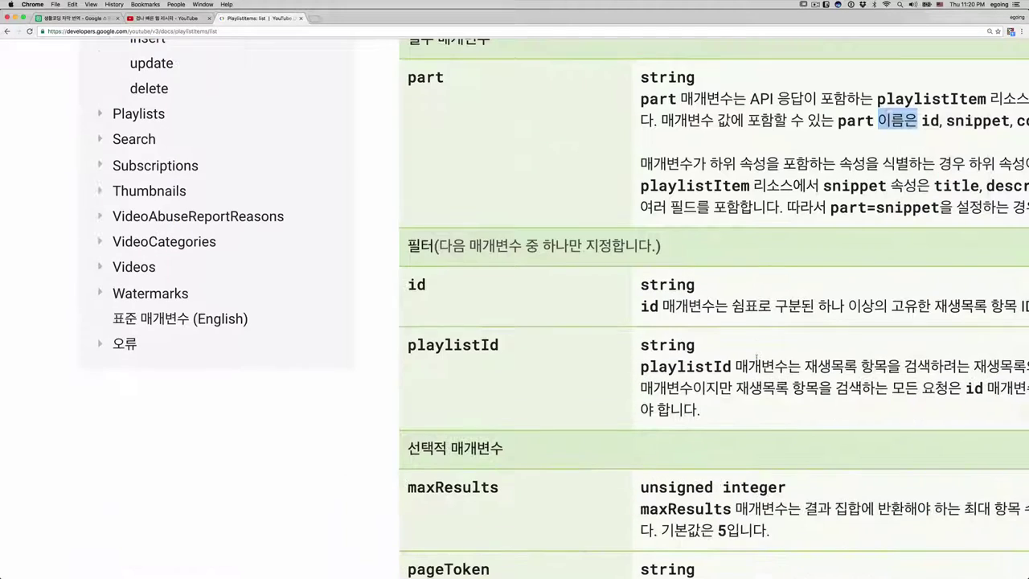
double_click(469, 347)
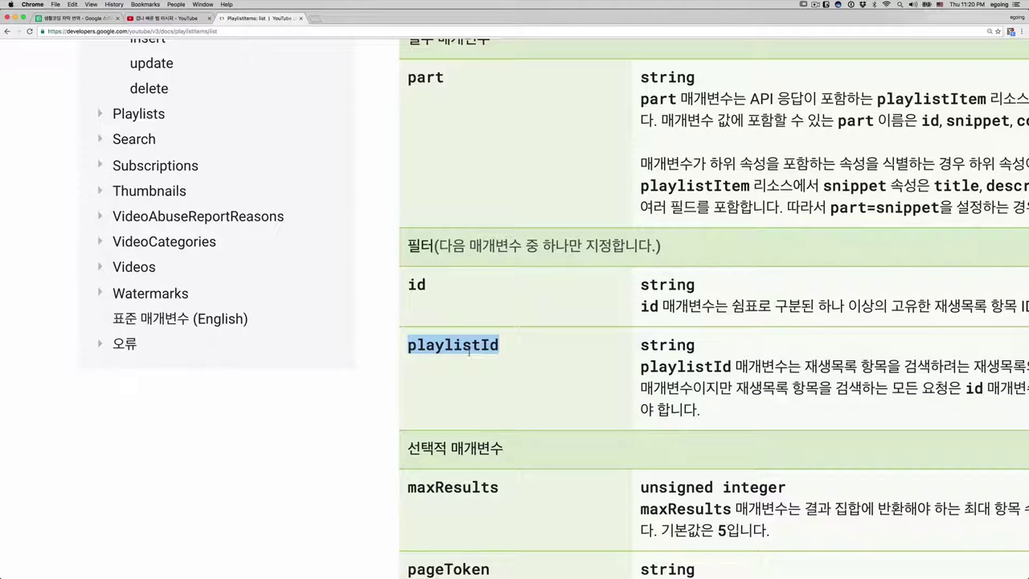
scroll(469, 350, up, 2)
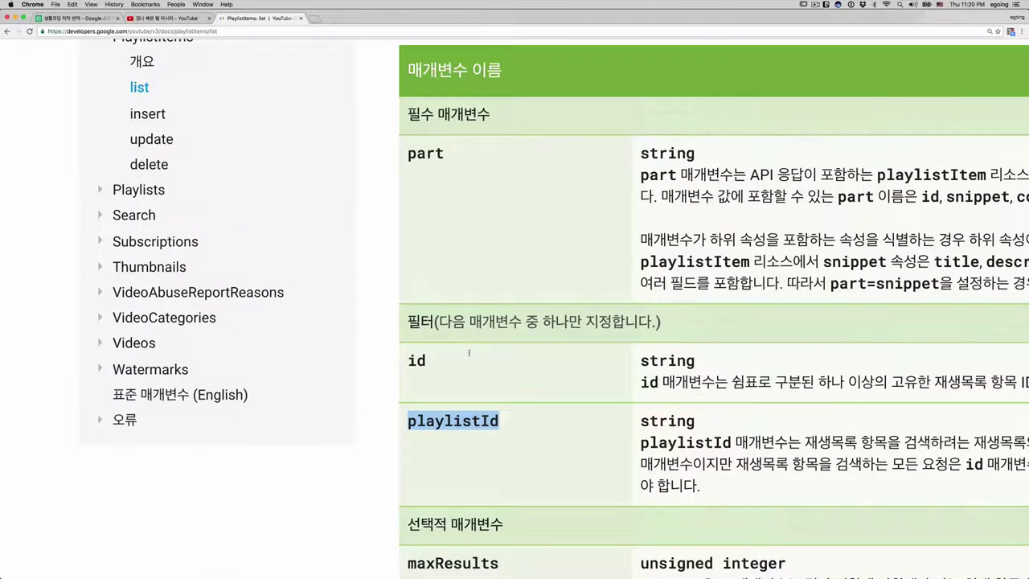
Return the page to normal size and scroll to the 직접 사용해 보세요! explorer form
key(ctrl+0)
scroll(468, 352, down, 10)
scroll(469, 354, down, 5)
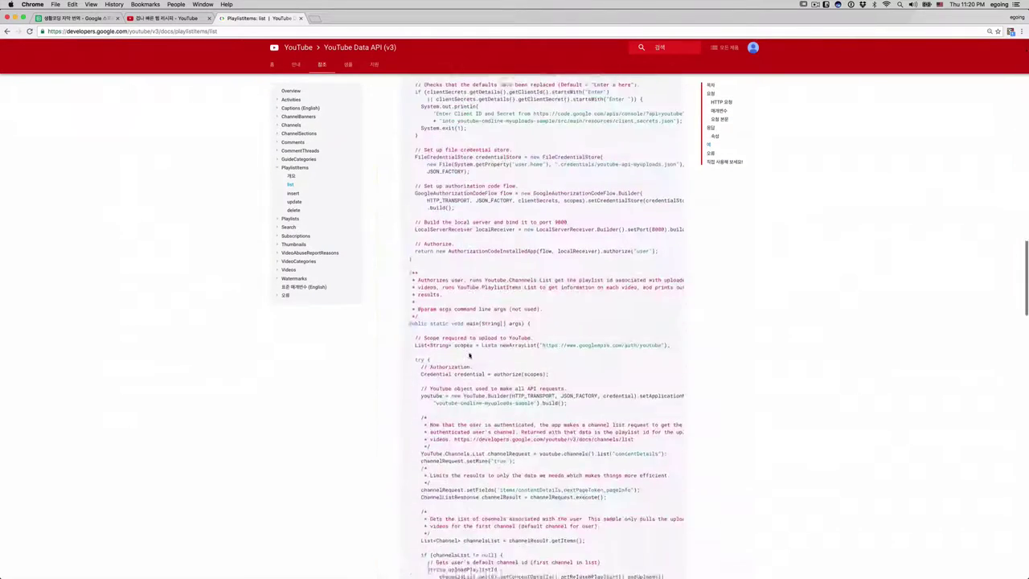
scroll(470, 354, down, 5)
scroll(469, 354, down, 5)
scroll(469, 356, down, 5)
scroll(470, 356, down, 2)
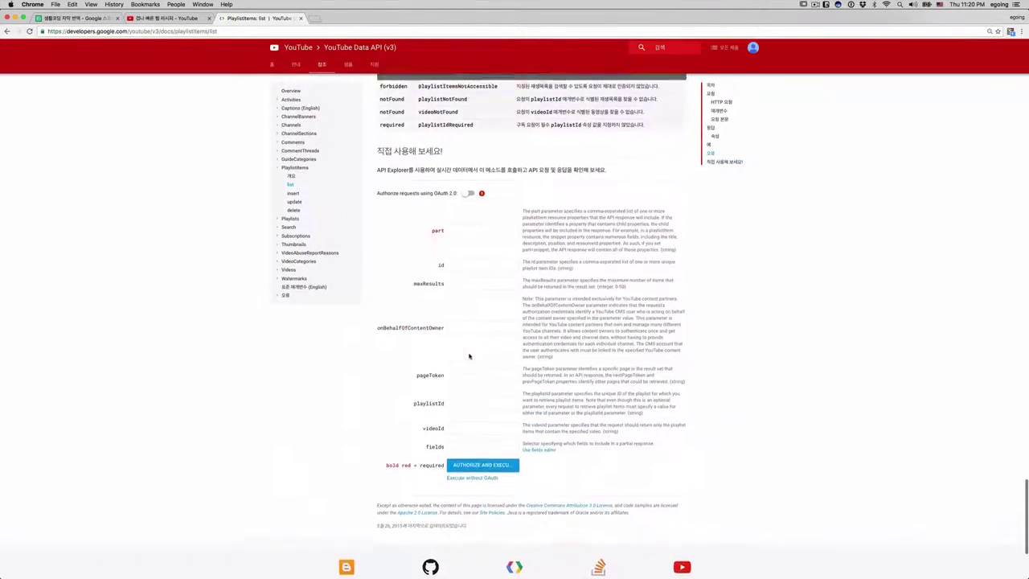
scroll(469, 356, up, 3)
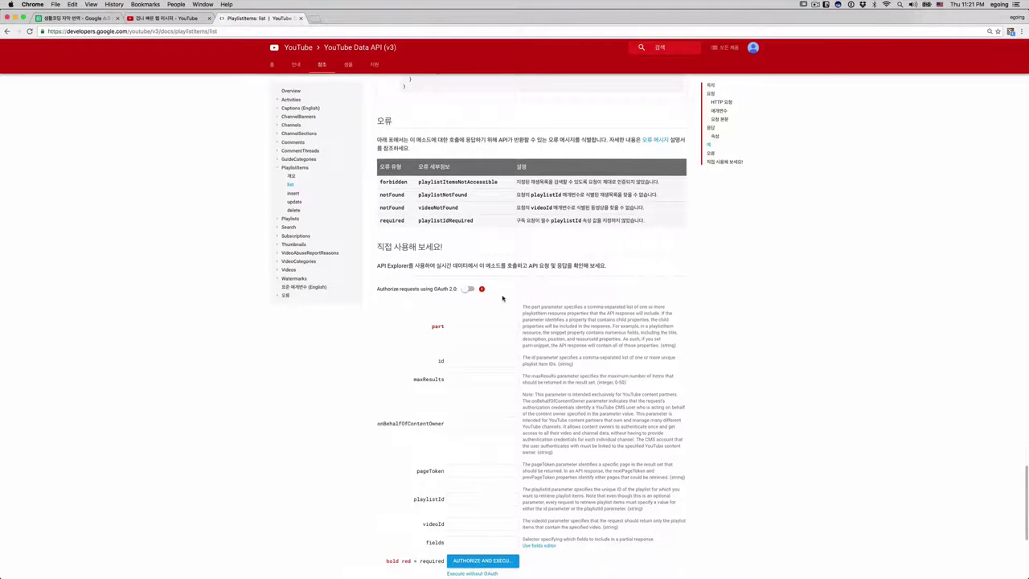
key(ctrl+plus)
key(ctrl+plus)
key(ctrl+plus)
scroll(502, 298, down, 1)
scroll(503, 299, down, 2)
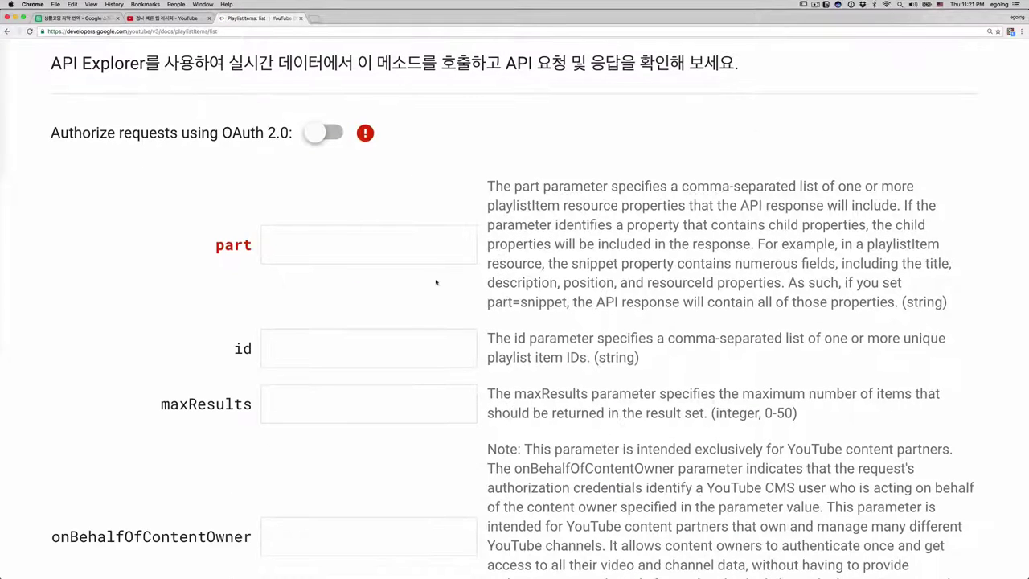
click(422, 250)
scroll(422, 249, up, 2)
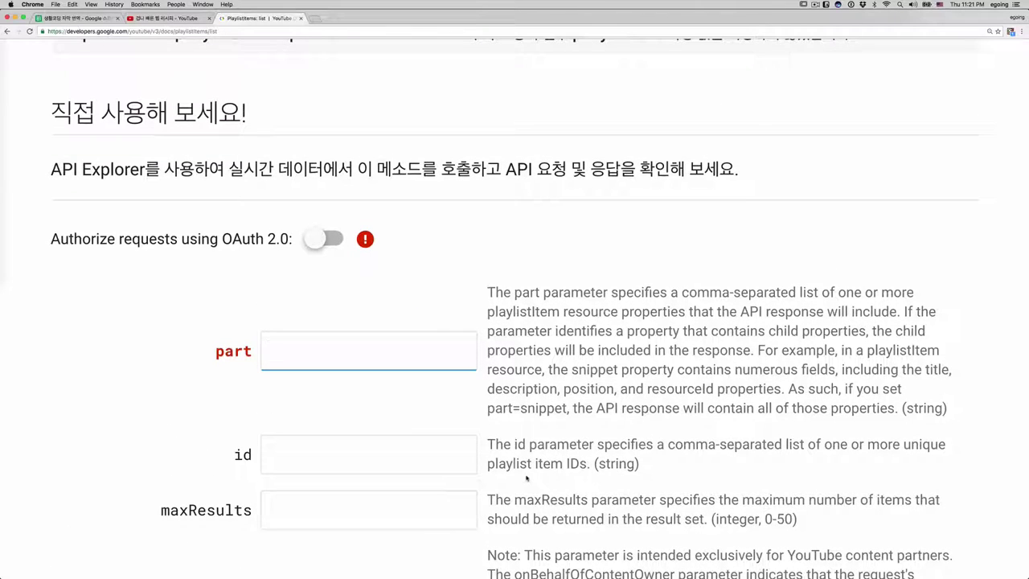
scroll(527, 478, down, 2)
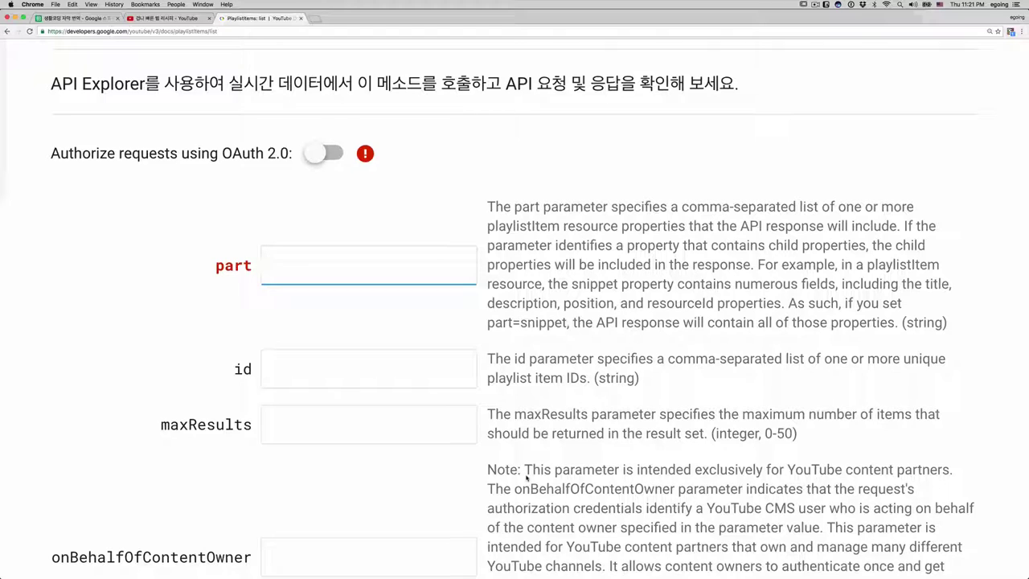
key(super+0)
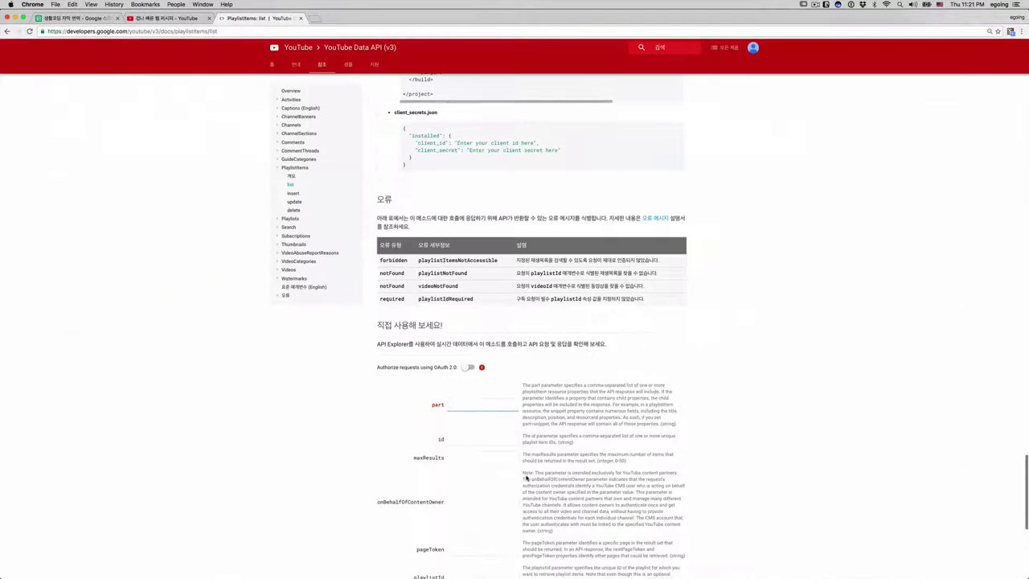
scroll(463, 501, down, 2)
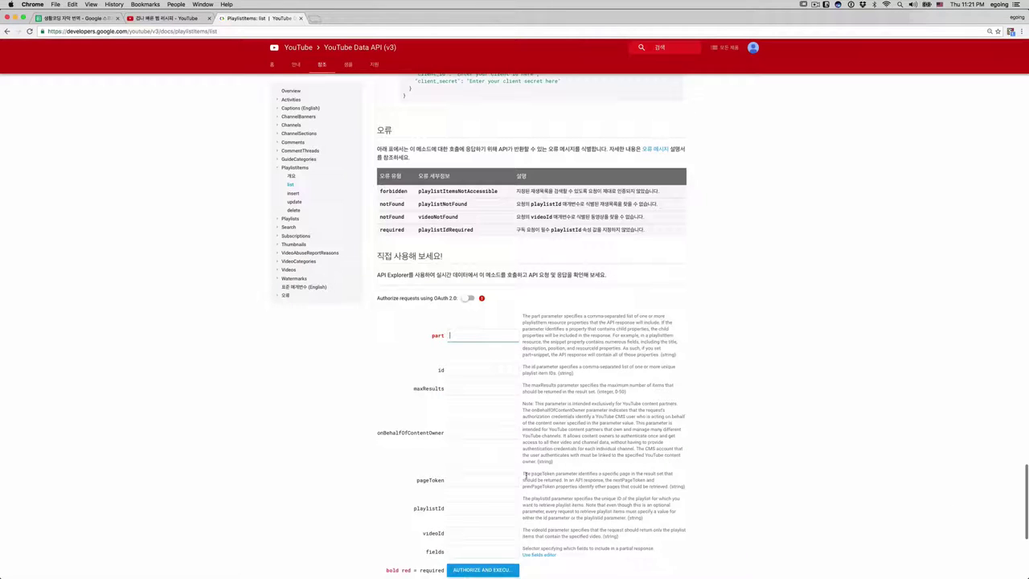
scroll(366, 302, up, 5)
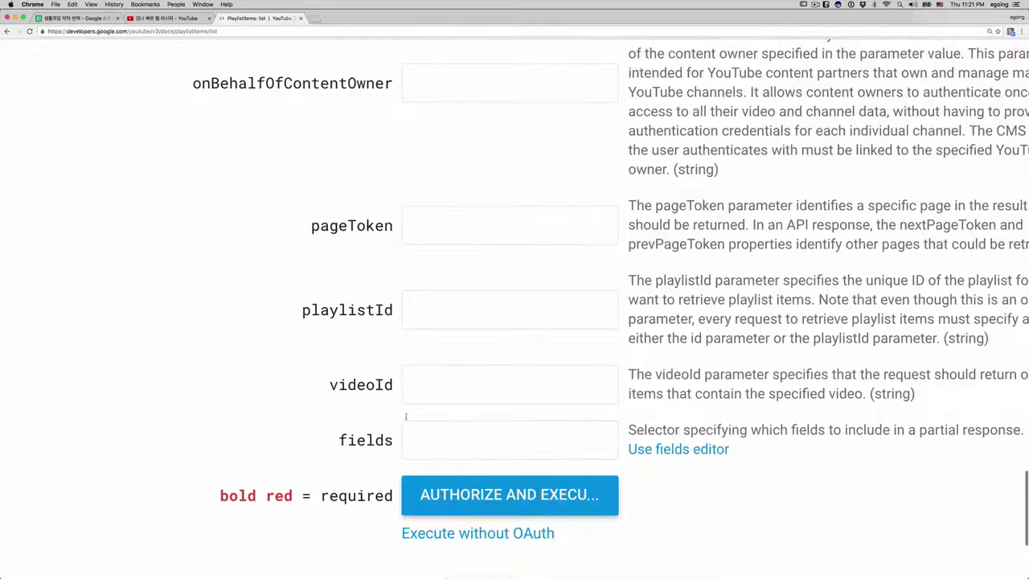
double_click(363, 309)
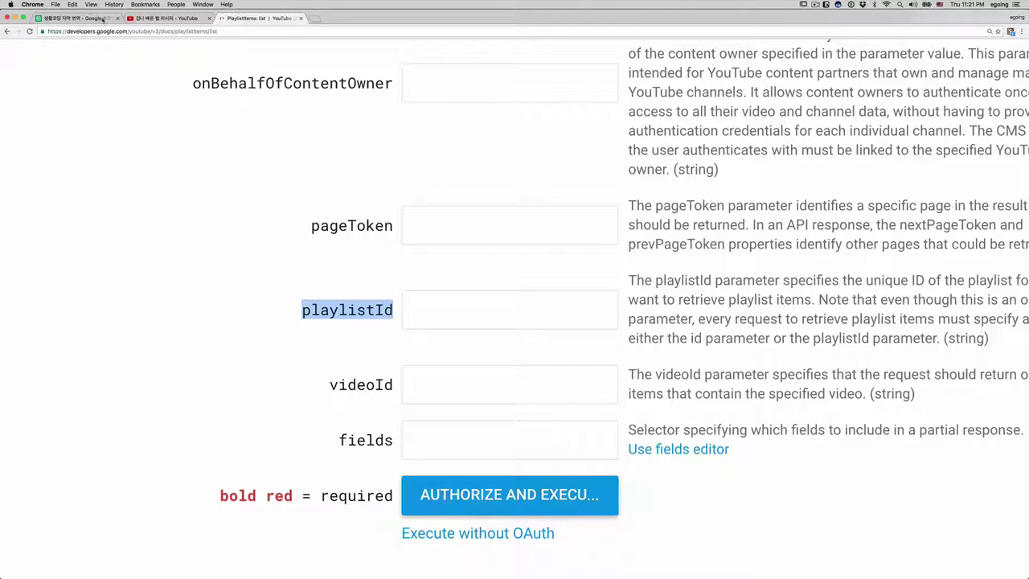
Copy the list ID from the YouTube address bar and focus the explorer's playlistId field
click(182, 22)
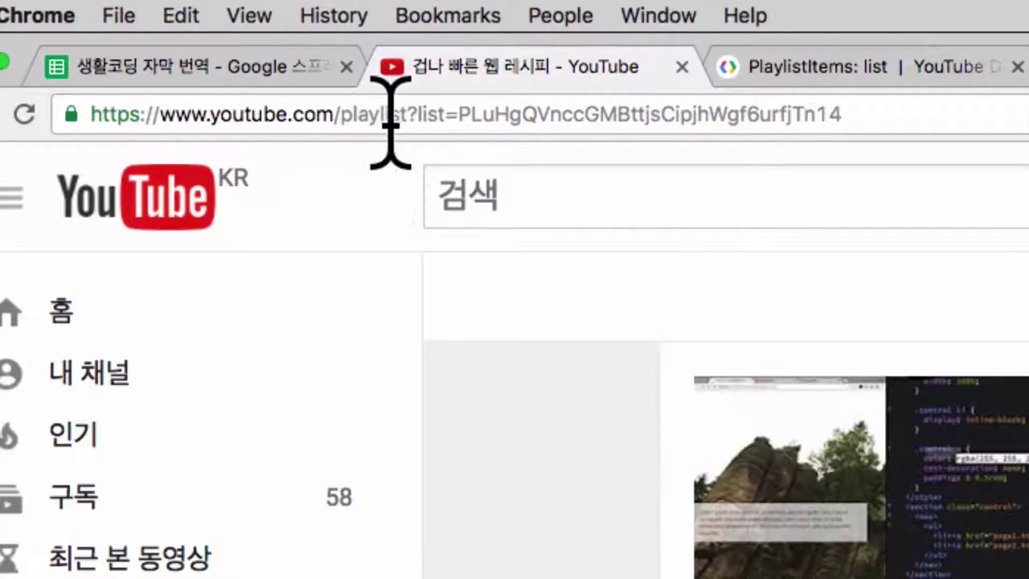
double_click(460, 120)
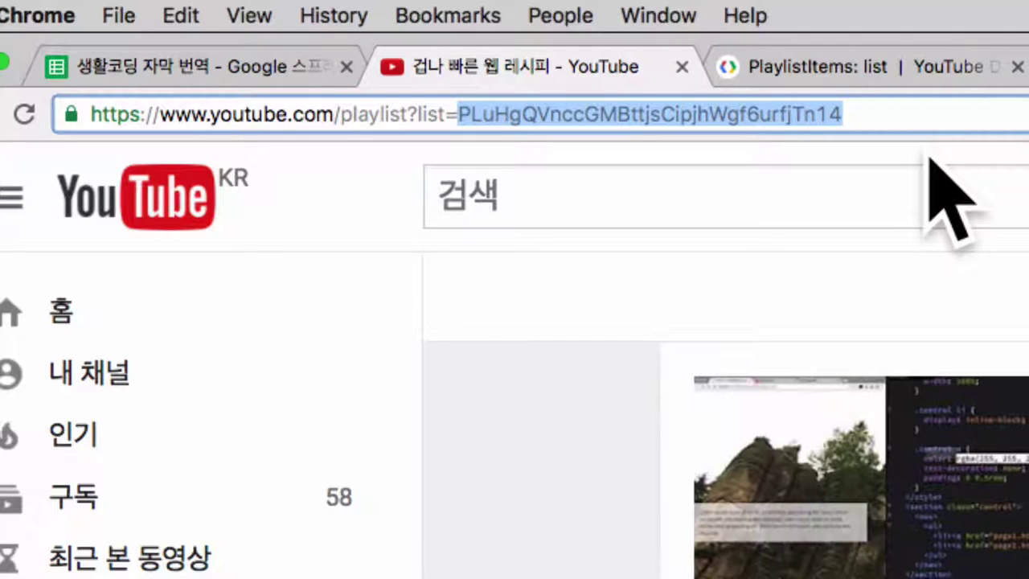
key(super+c)
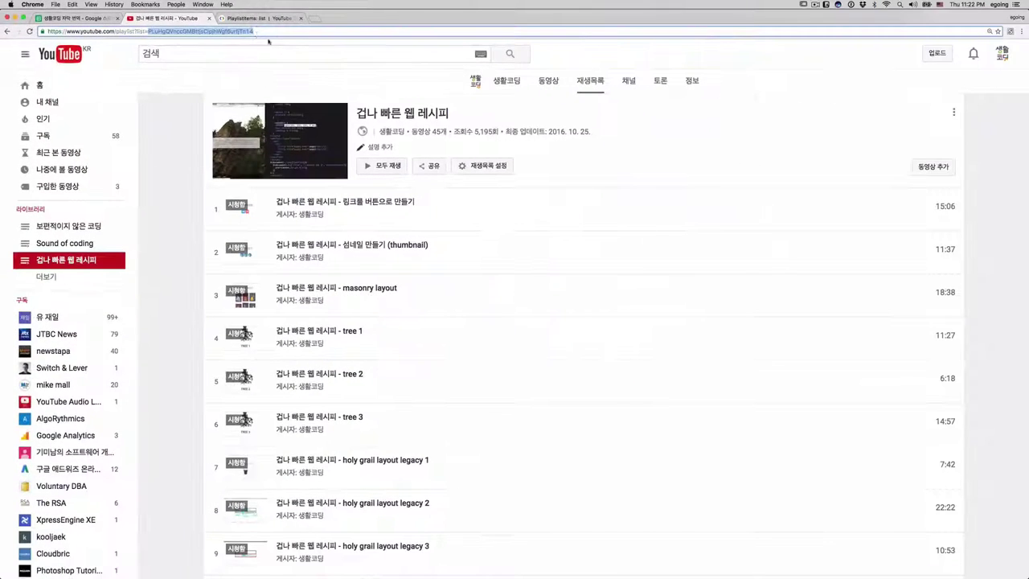
click(265, 22)
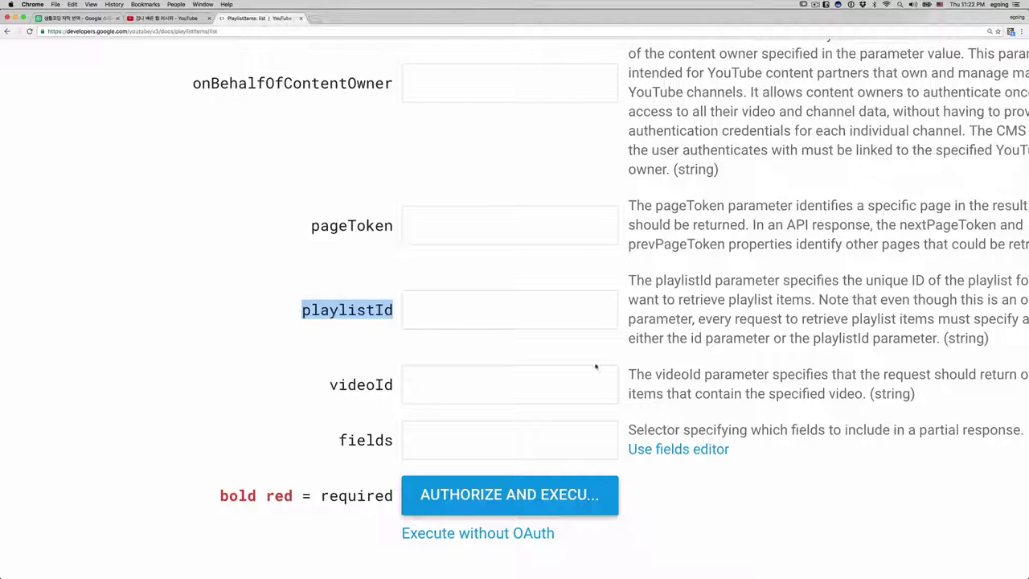
click(464, 316)
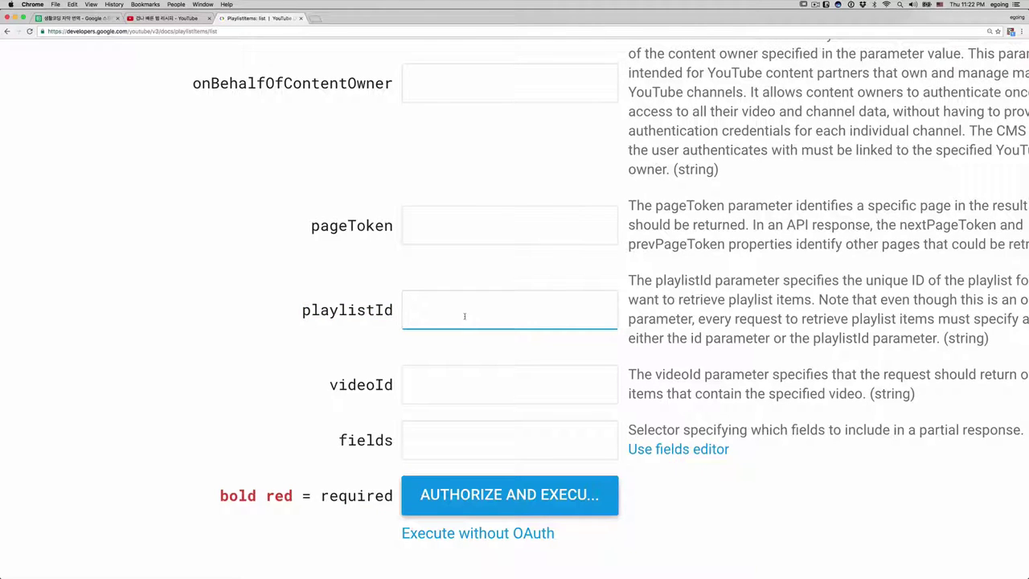
Paste the playlist ID into playlistId, then focus the part field above it
key(super+v)
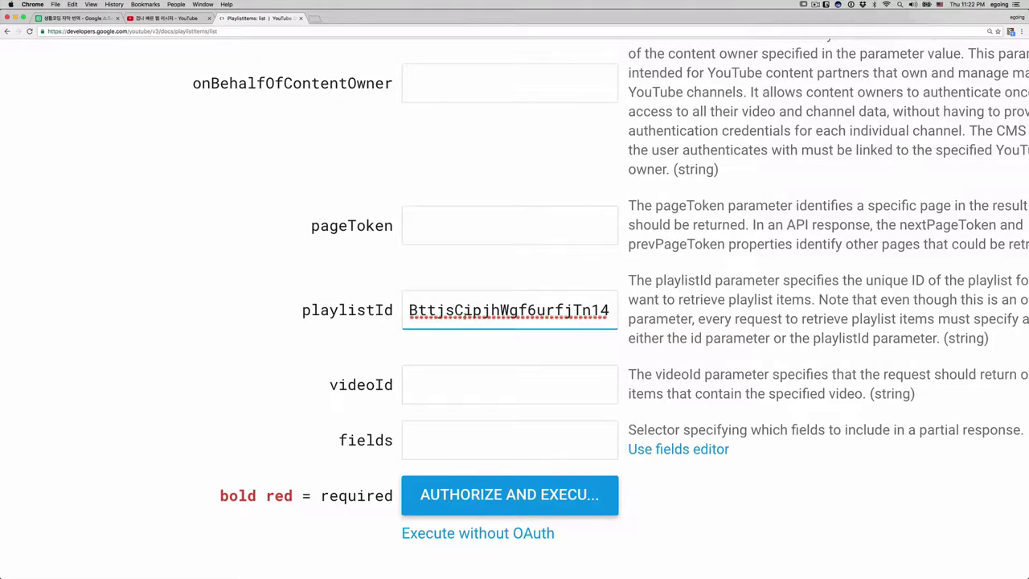
scroll(464, 316, up, 10)
scroll(464, 316, up, 1)
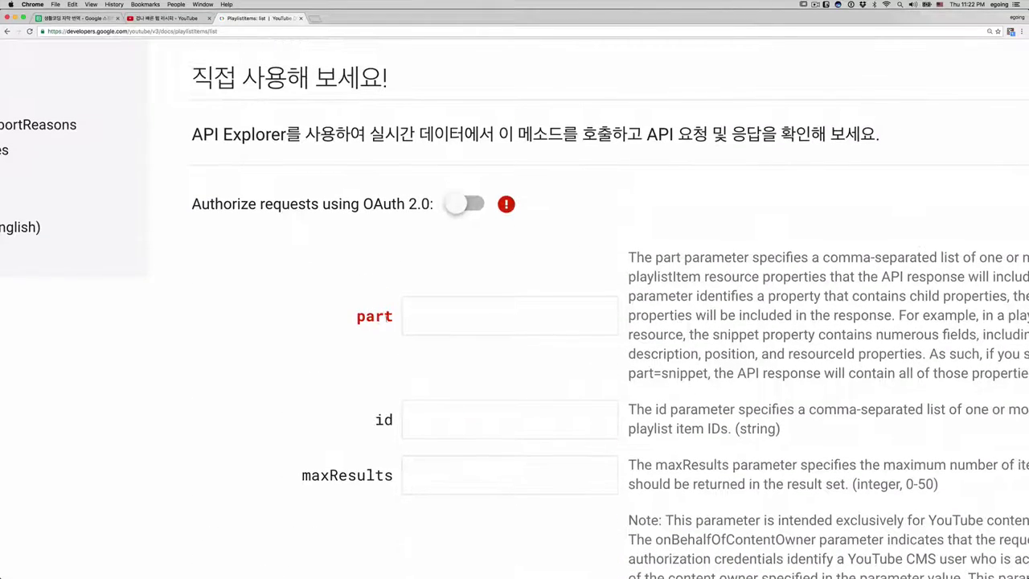
double_click(378, 319)
click(458, 321)
scroll(457, 308, right, 1)
scroll(462, 308, right, 4)
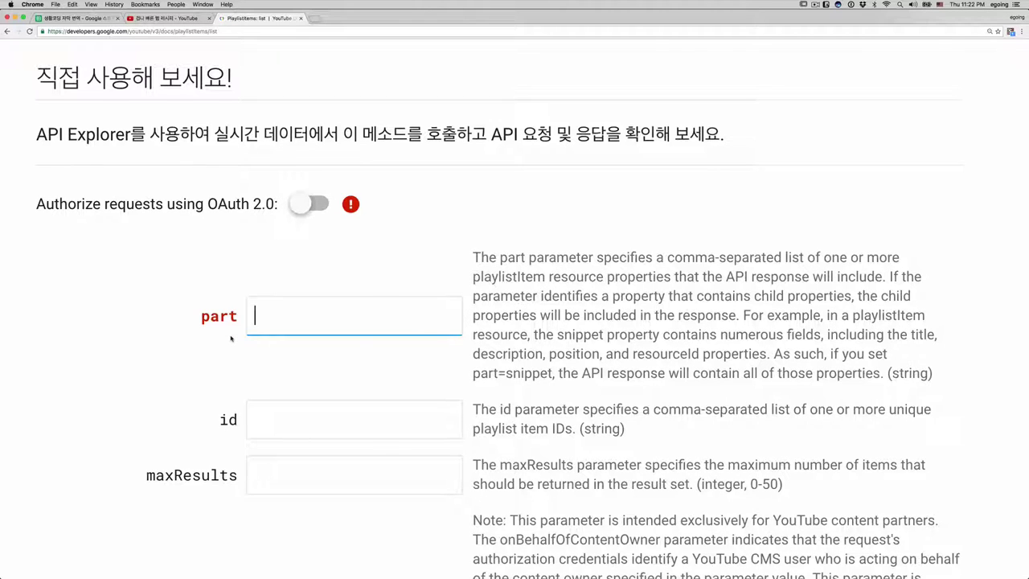
Review the part parameter's entry in the parameter table and its description
scroll(231, 338, up, 5)
scroll(231, 338, up, 3)
scroll(230, 338, up, 10)
scroll(231, 338, up, 10)
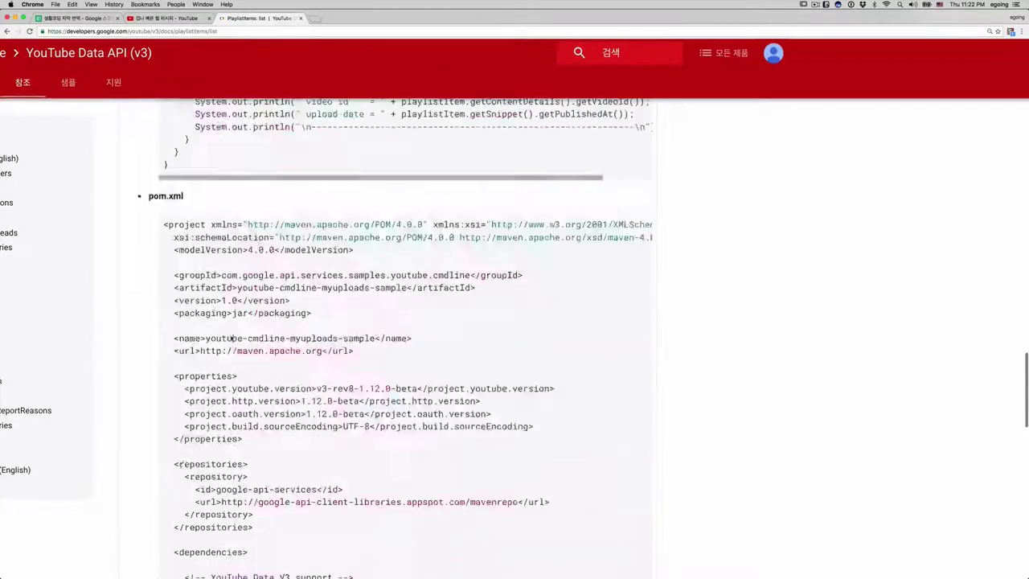
scroll(231, 338, up, 10)
scroll(231, 338, up, 10)
scroll(230, 339, up, 3)
scroll(144, 340, down, 3)
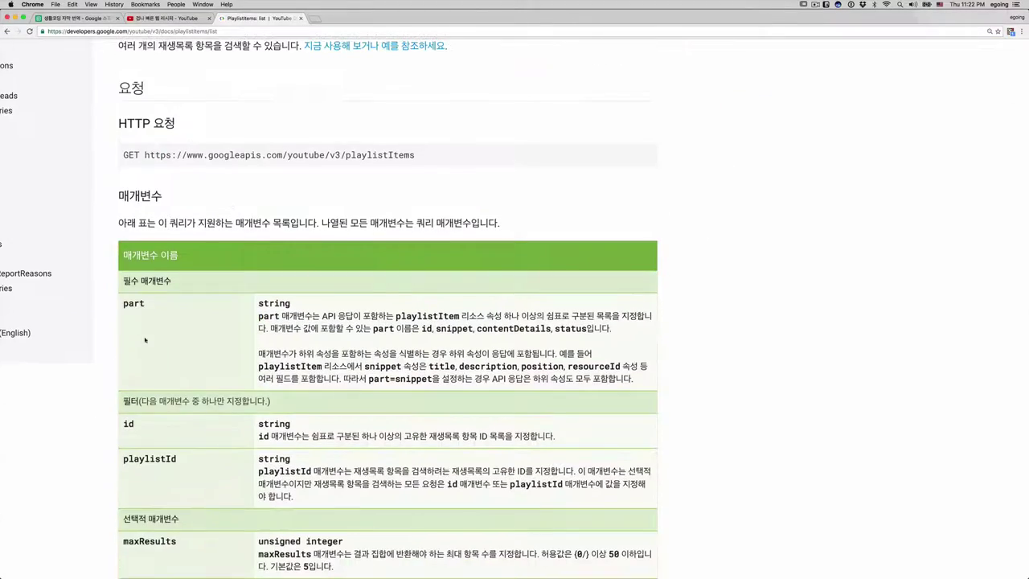
double_click(133, 303)
double_click(268, 316)
click(274, 342)
Note snippet as a part value, then scroll back to the 직접 사용해 보세요! form
scroll(279, 344, up, 3)
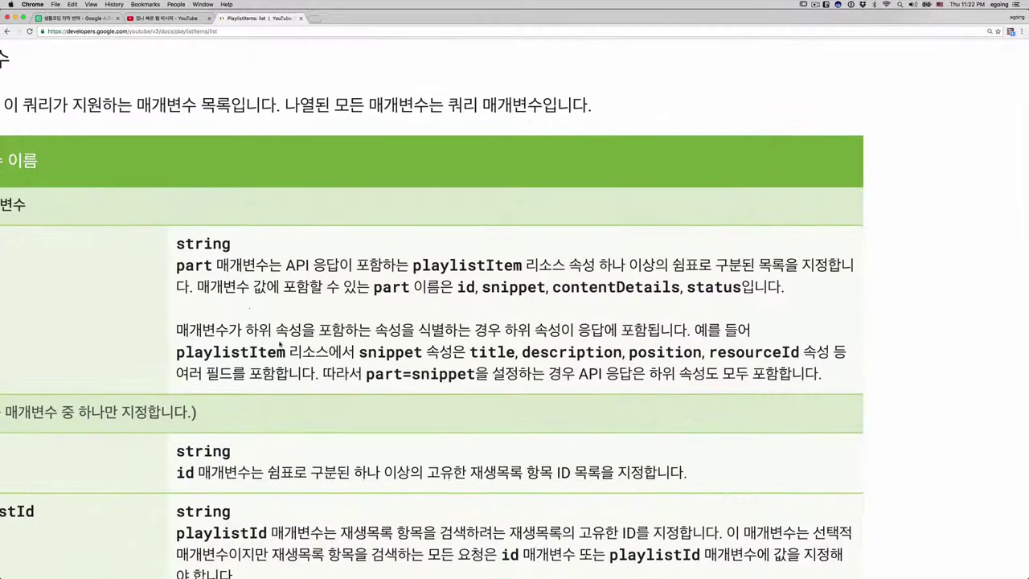
scroll(200, 265, left, 3)
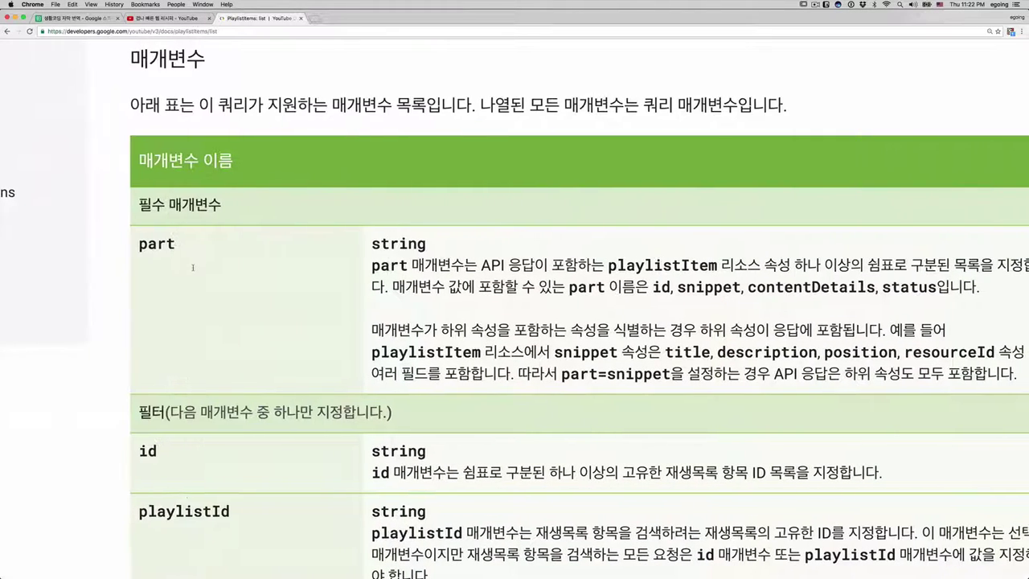
double_click(325, 264)
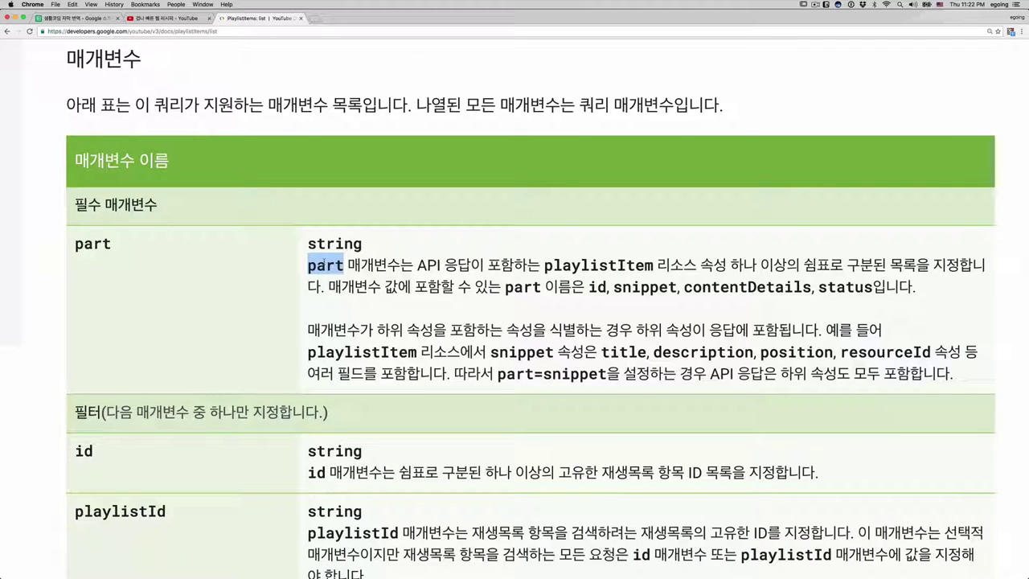
double_click(522, 351)
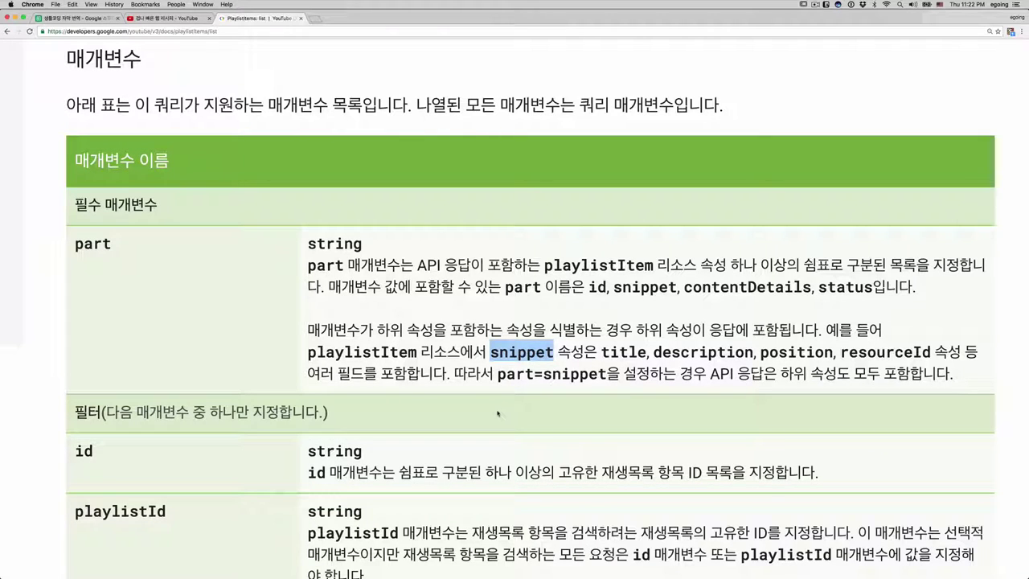
click(498, 413)
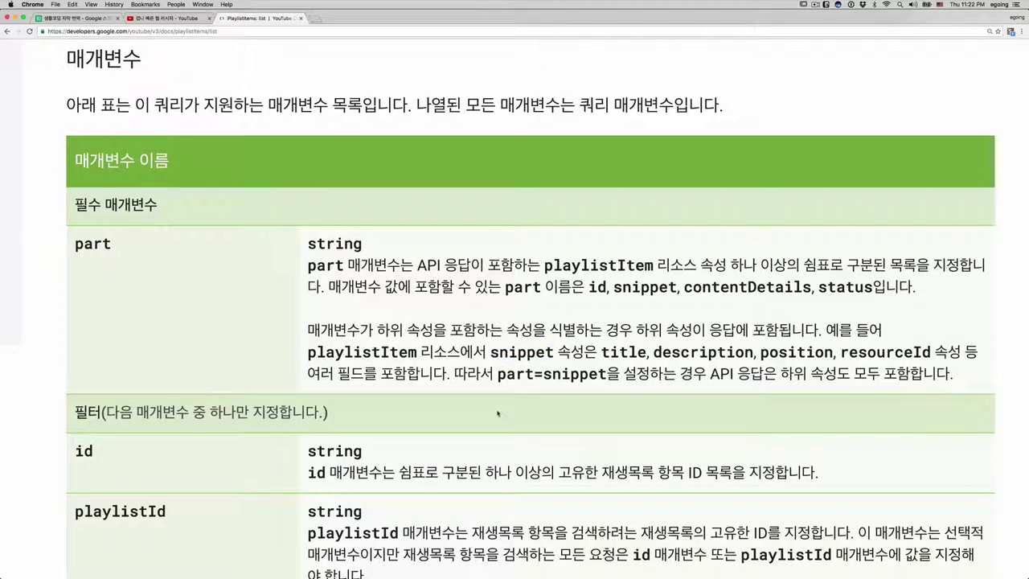
scroll(497, 413, down, 15)
scroll(498, 413, down, 10)
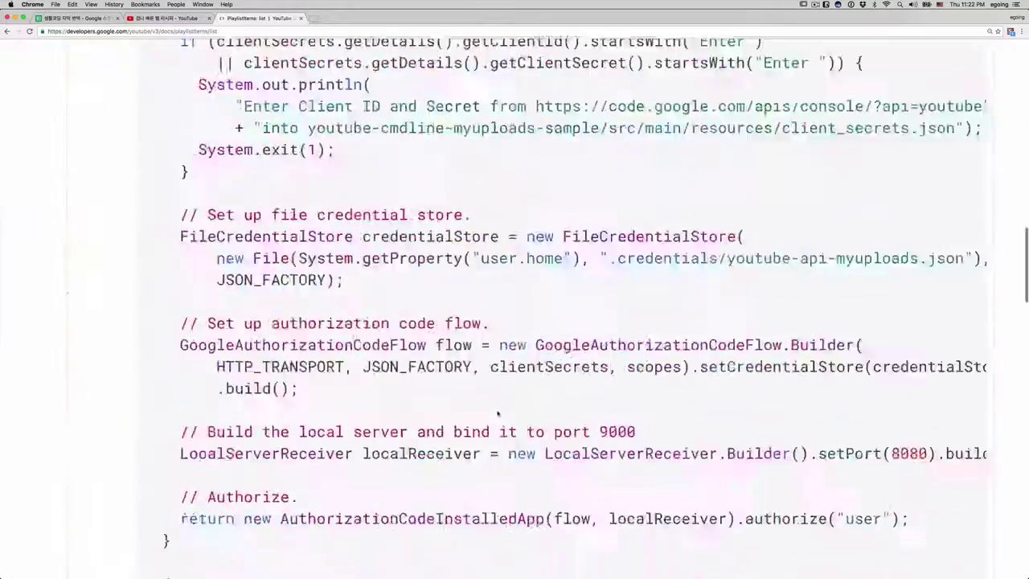
scroll(497, 413, down, 5)
scroll(497, 413, down, 10)
scroll(498, 413, down, 10)
scroll(498, 413, down, 10)
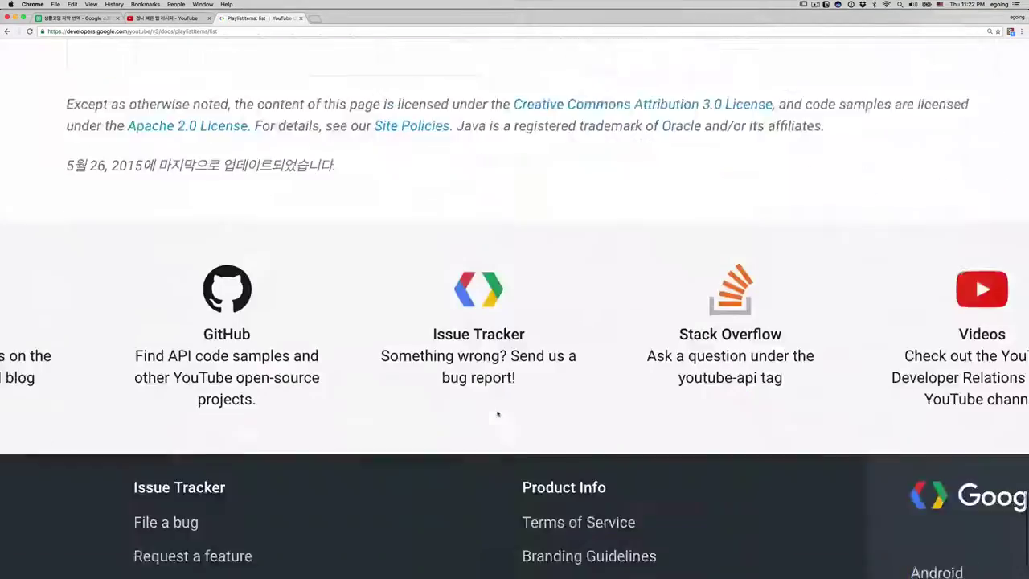
scroll(498, 413, down, 10)
scroll(497, 413, up, 5)
scroll(498, 413, up, 4)
scroll(498, 413, up, 1)
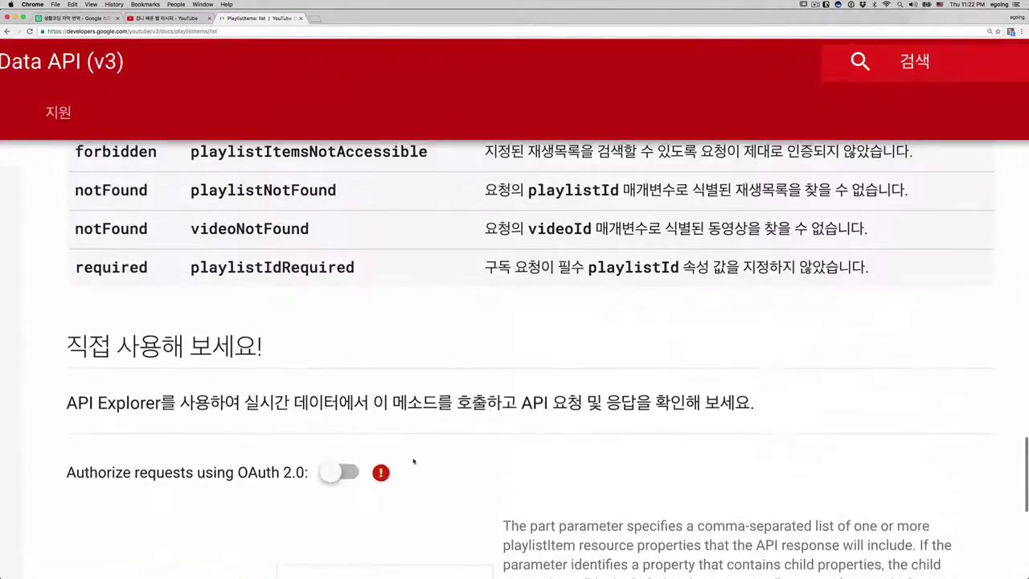
Enter 'snippet' in the explorer's part field
click(379, 406)
text(snippet)
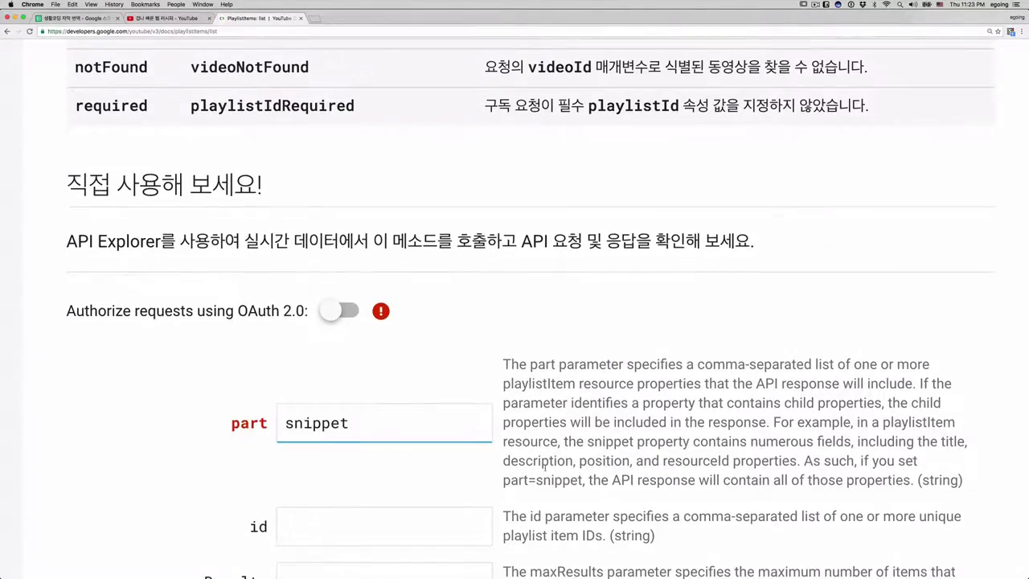
scroll(540, 470, down, 1)
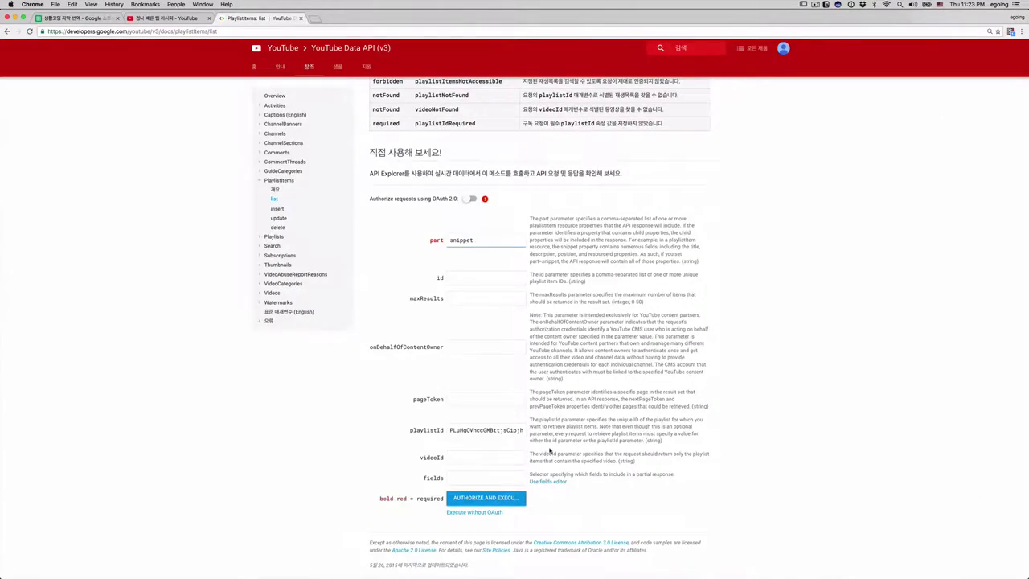
scroll(538, 466, down, 1)
scroll(550, 450, up, 5)
scroll(550, 450, down, 1)
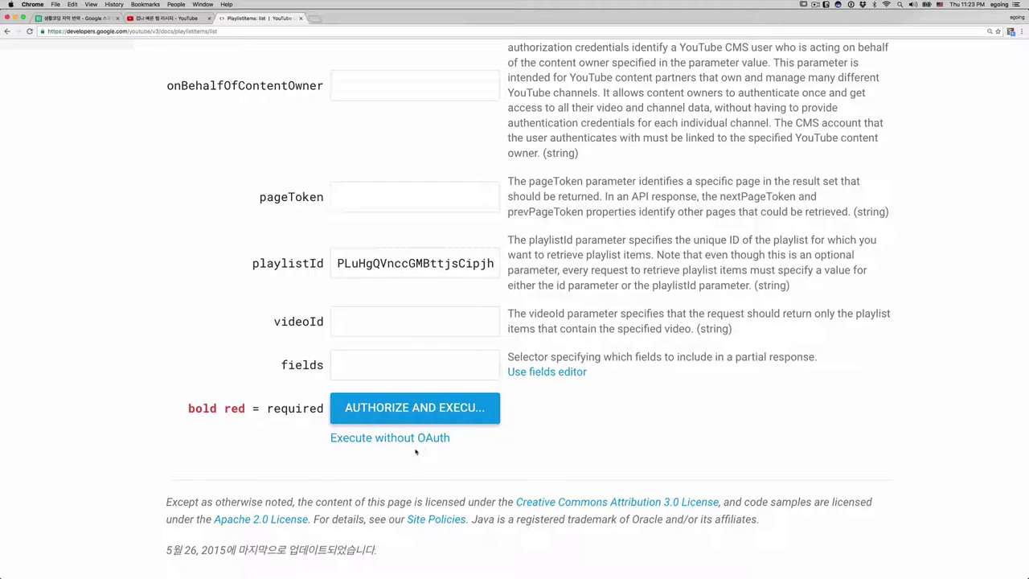
Execute the request without OAuth, then enlarge the response and select the GET request URL
click(355, 441)
key(super+minus)
key(super+minus)
key(super+minus)
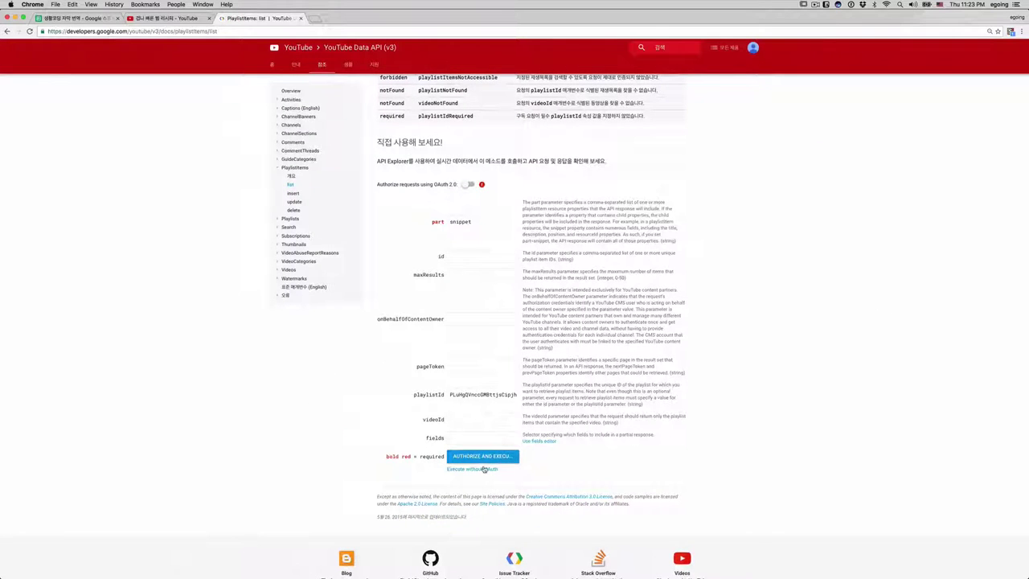
click(483, 468)
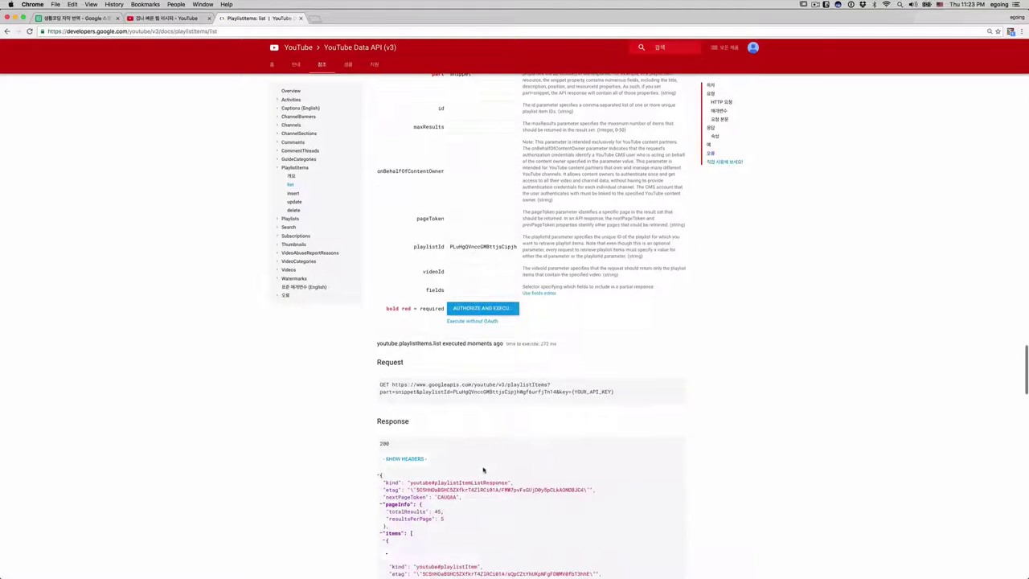
key(super+plus)
key(super+plus)
key(super+plus)
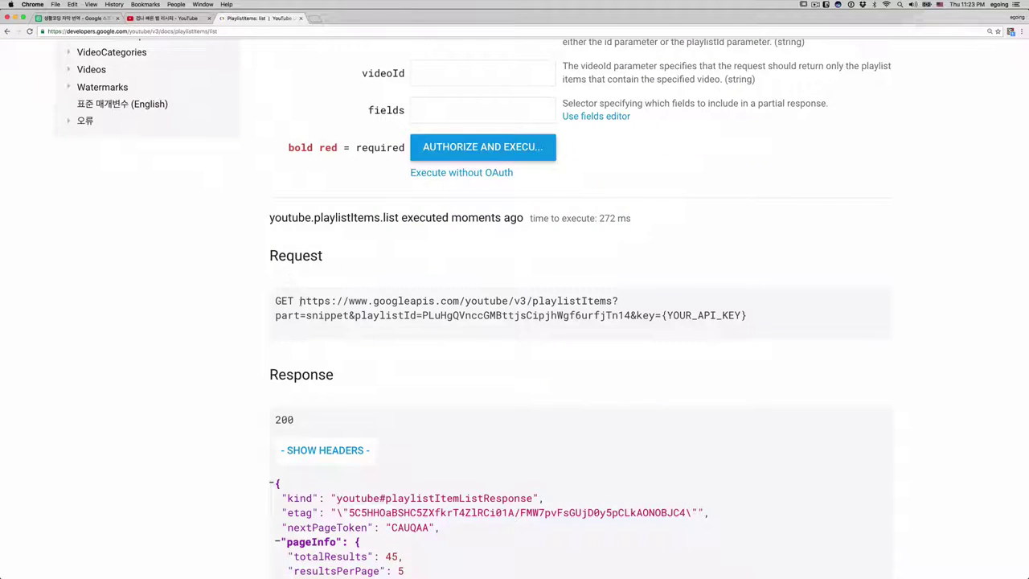
drag(299, 301, 593, 301)
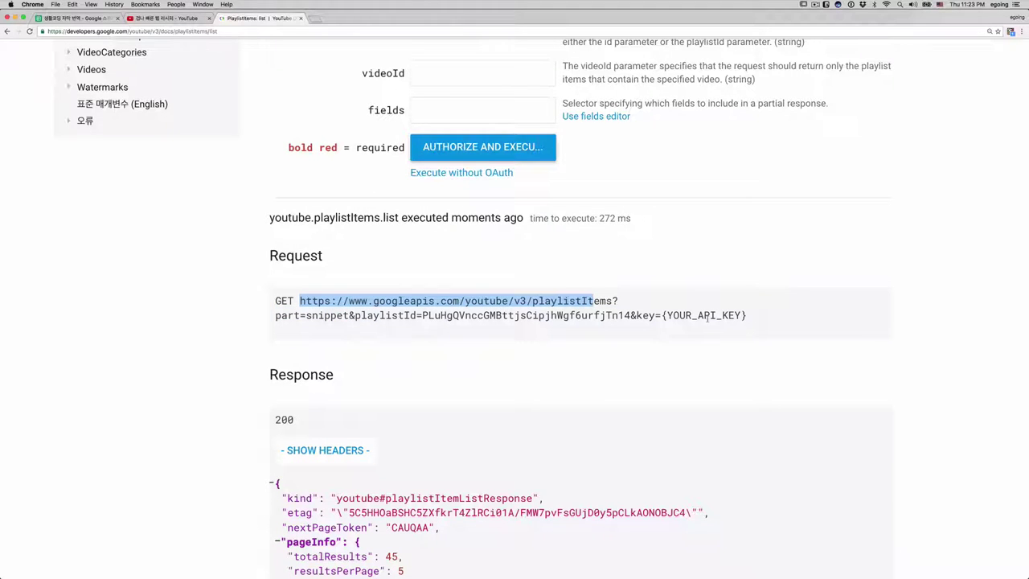
shift+click(746, 318)
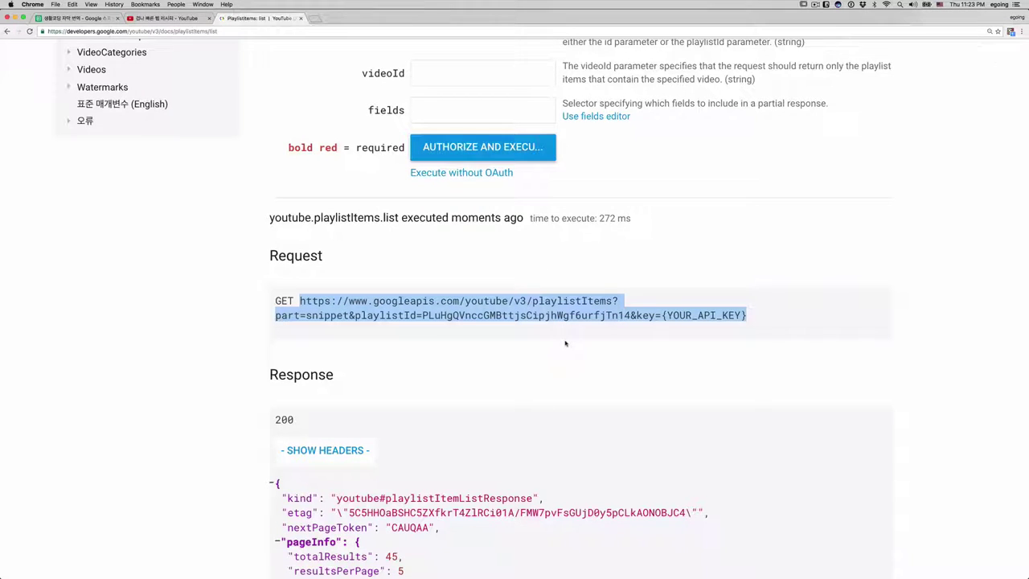
scroll(565, 344, down, 5)
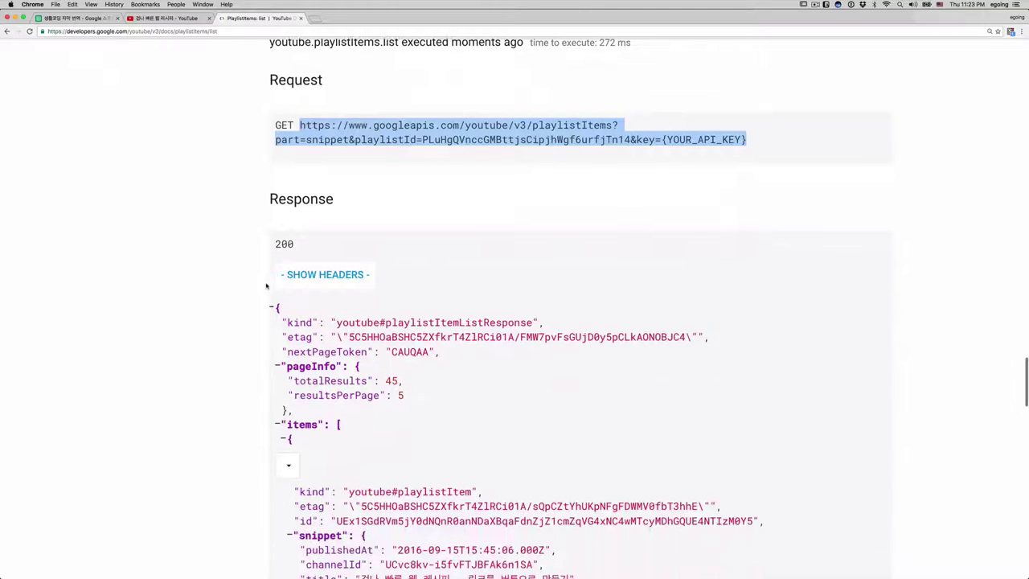
scroll(473, 474, down, 7)
scroll(473, 474, down, 6)
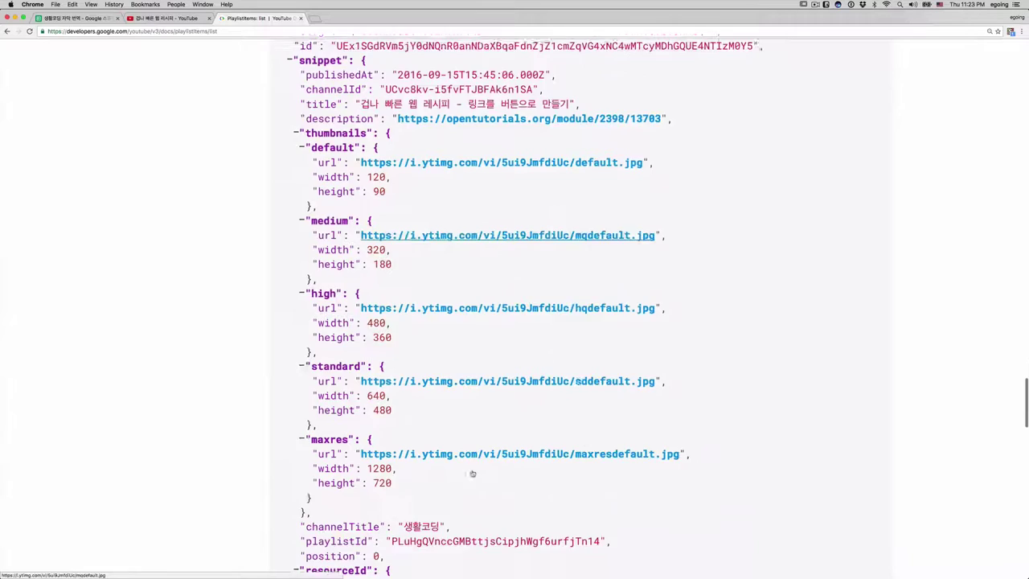
scroll(472, 474, down, 7)
scroll(472, 474, down, 13)
scroll(473, 473, down, 8)
scroll(473, 473, down, 9)
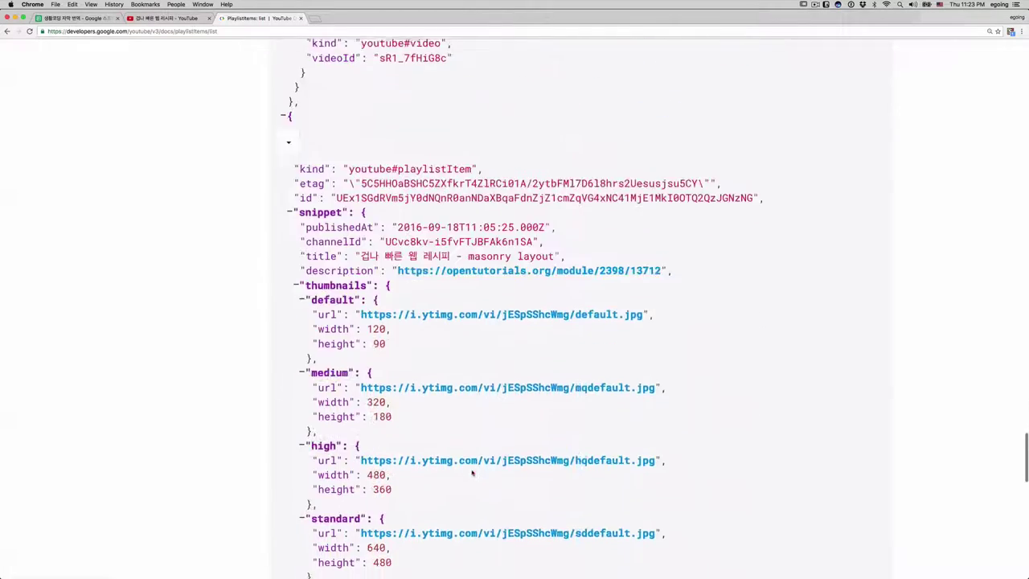
scroll(472, 474, down, 6)
scroll(473, 473, down, 7)
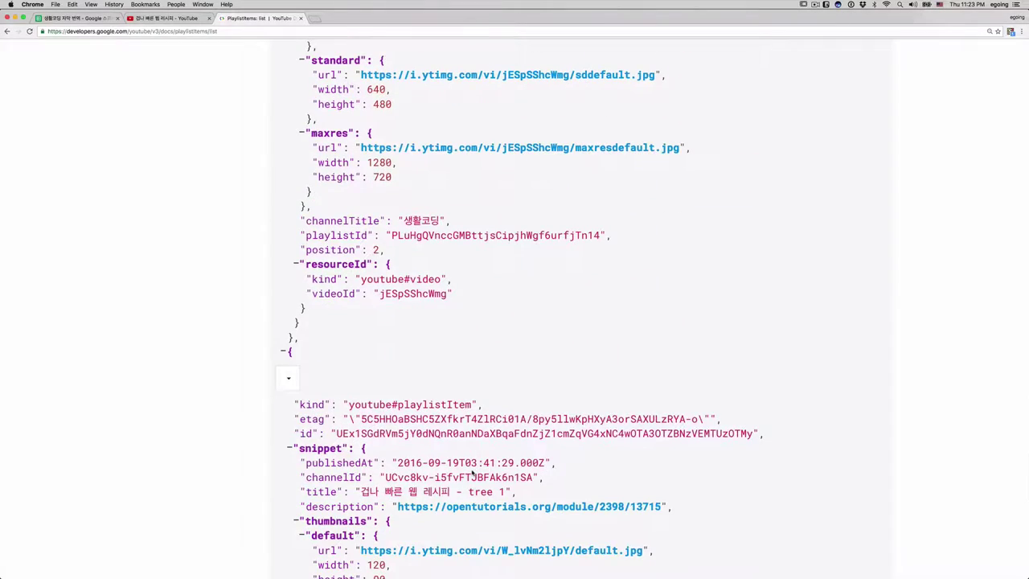
scroll(473, 474, up, 6)
scroll(473, 473, up, 9)
scroll(473, 473, up, 12)
scroll(472, 474, up, 3)
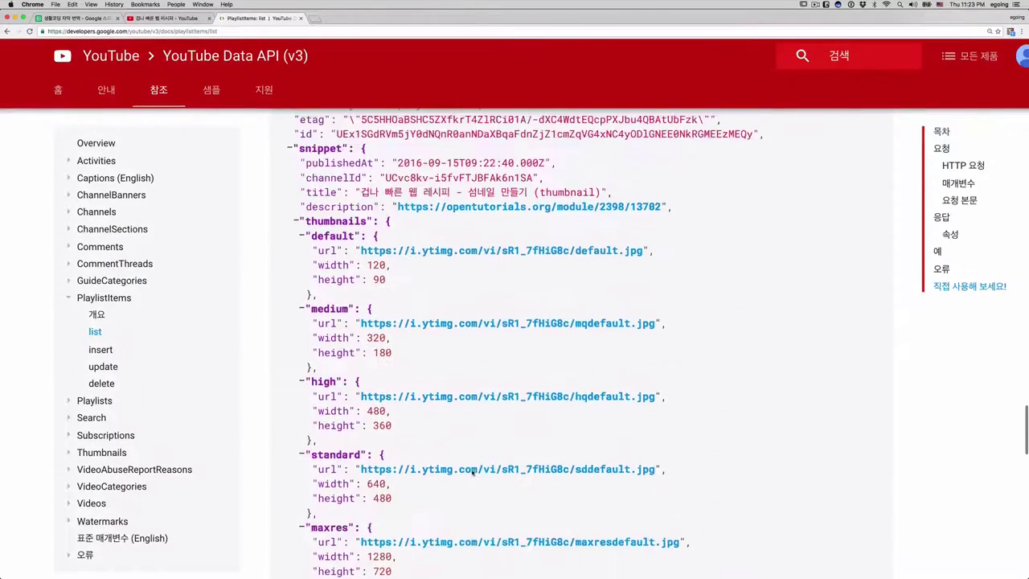
scroll(473, 473, up, 10)
scroll(473, 474, up, 8)
scroll(472, 472, up, 10)
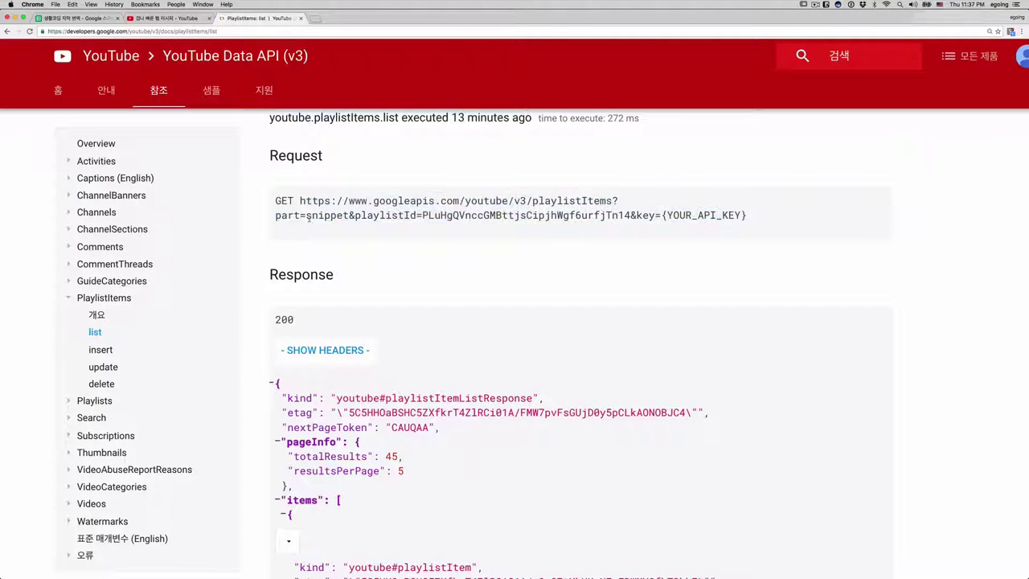
Paste the GET request URL into a new tab, load it, and enlarge the keyInvalid error
drag(300, 201, 746, 216)
key(ctrl+c)
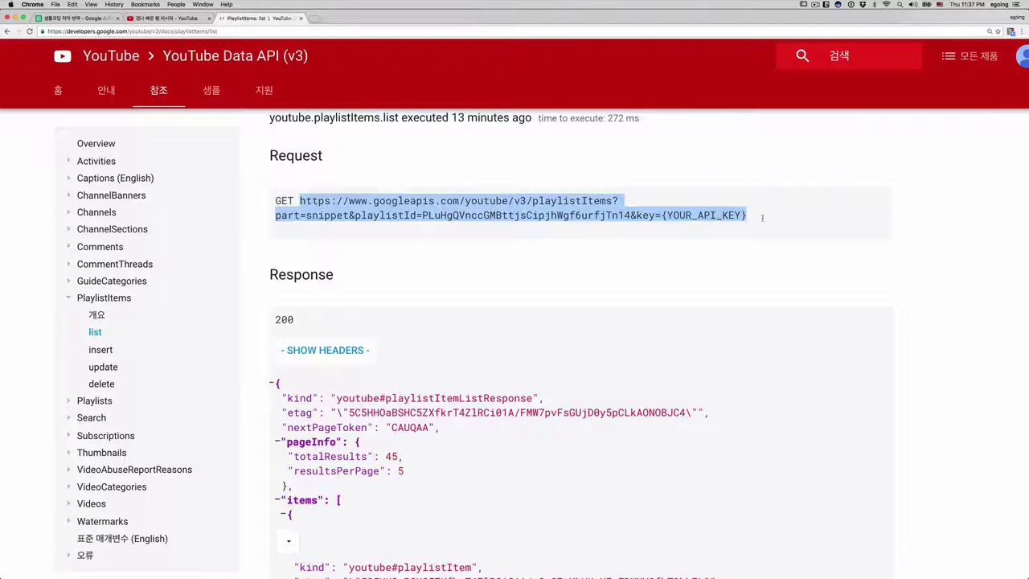
click(312, 19)
key(ctrl+v)
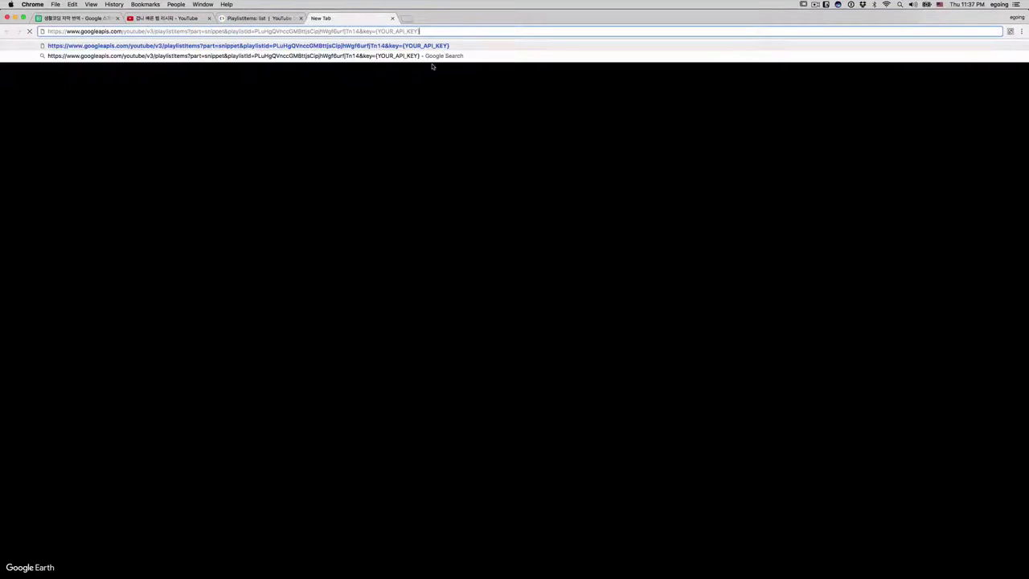
key(Return)
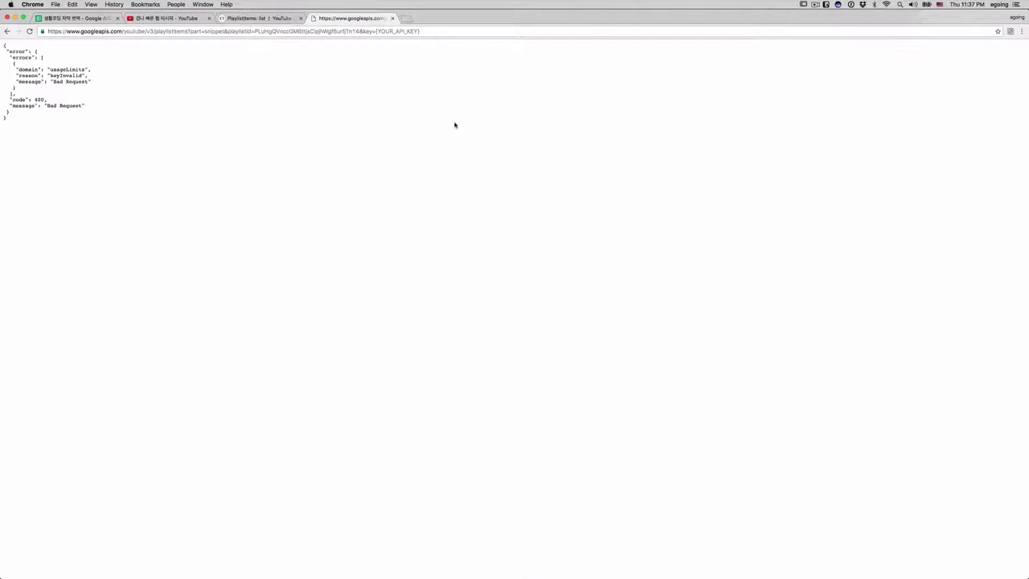
key(super+equal)
key(super+equal)
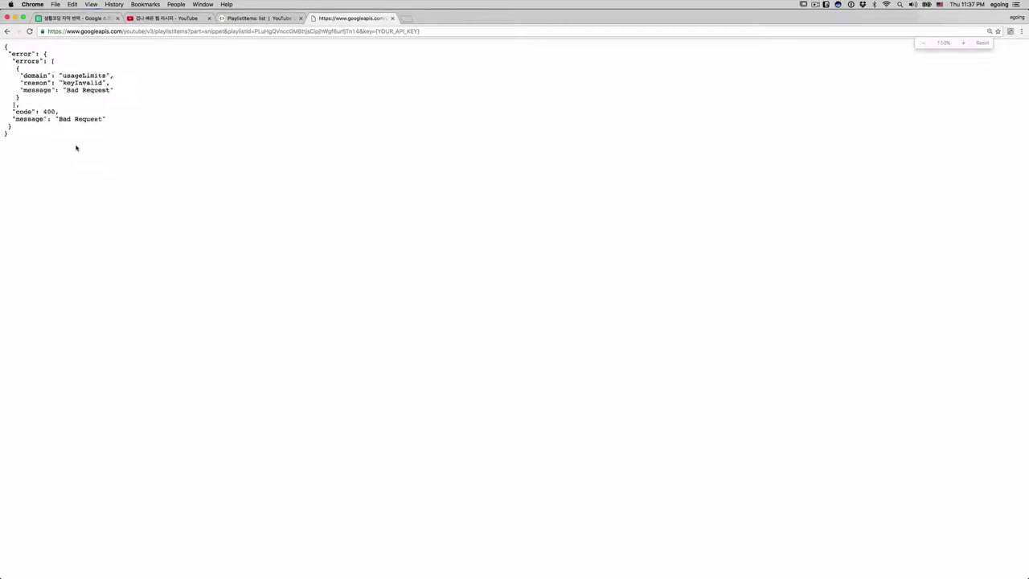
key(super+equal)
key(super+equal)
key(super+equal)
key(super+equal)
key(super+equal)
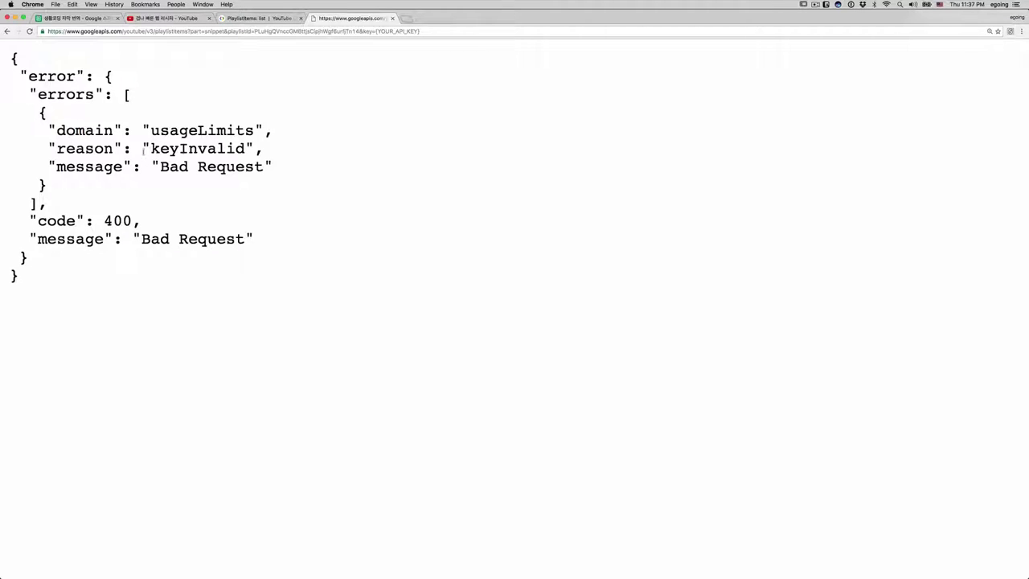
double_click(197, 148)
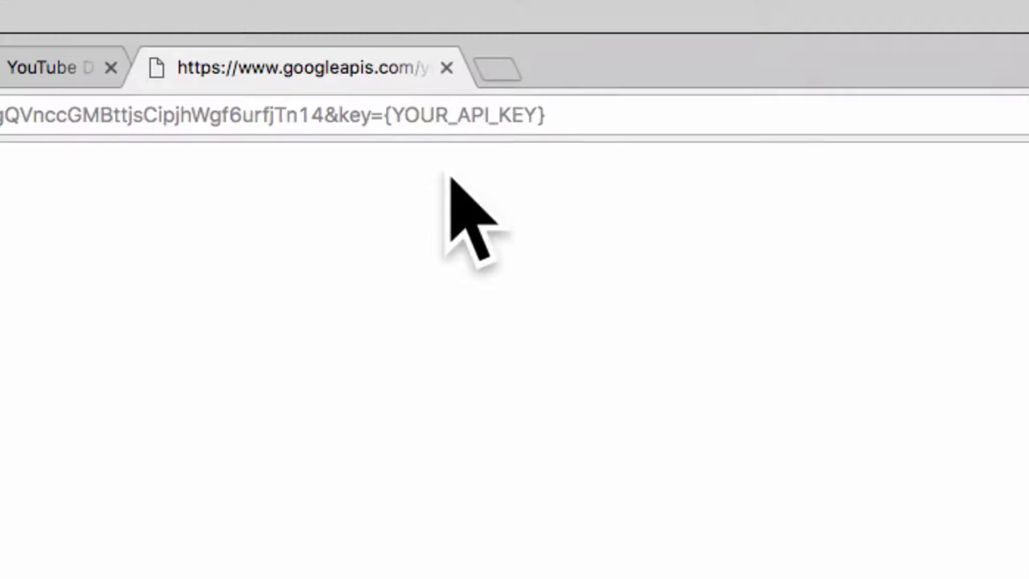
Select the {YOUR_API_KEY} placeholder at the end of the playlistItems request URL
drag(384, 120, 598, 129)
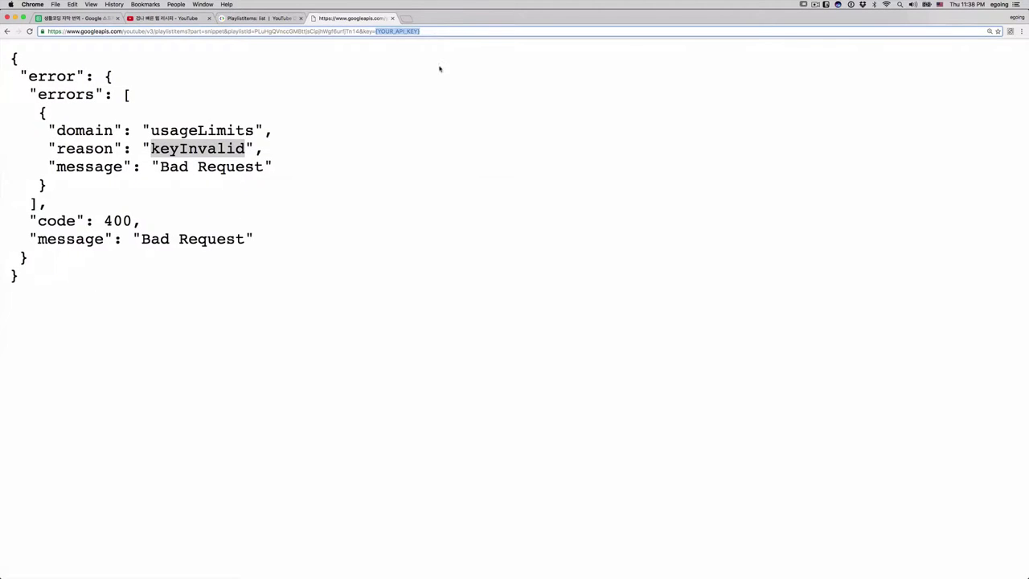
click(451, 99)
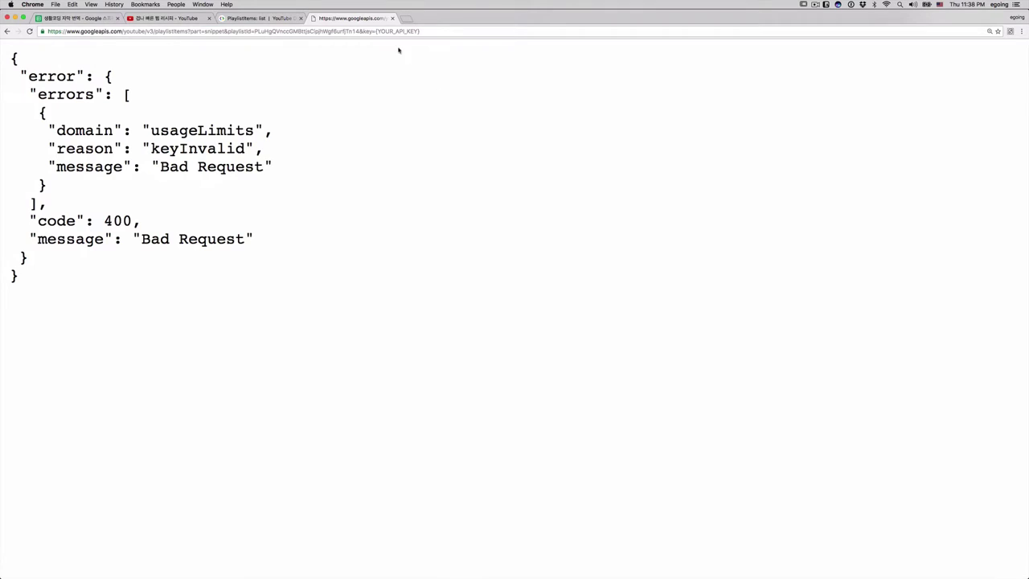
drag(375, 31, 475, 32)
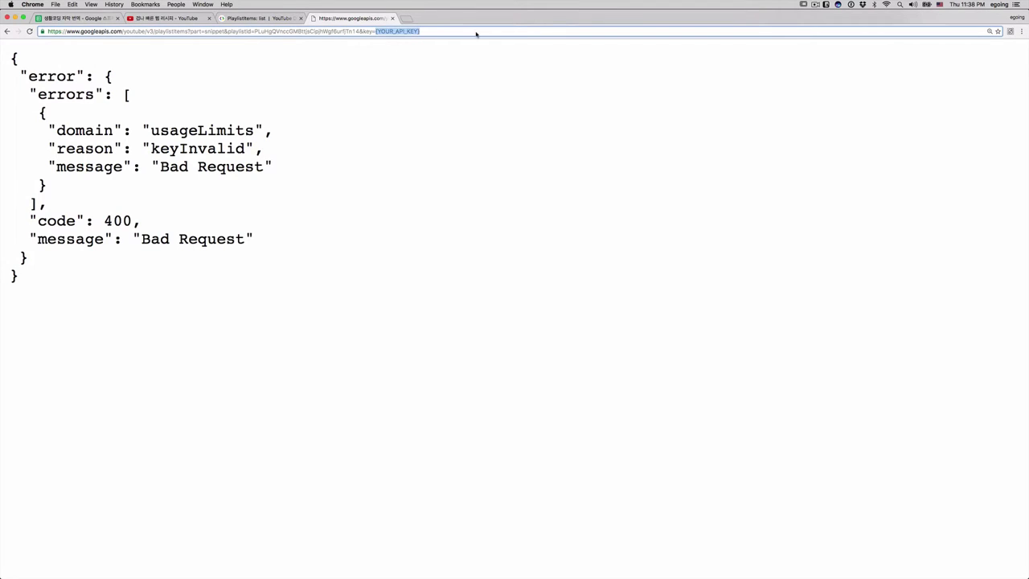